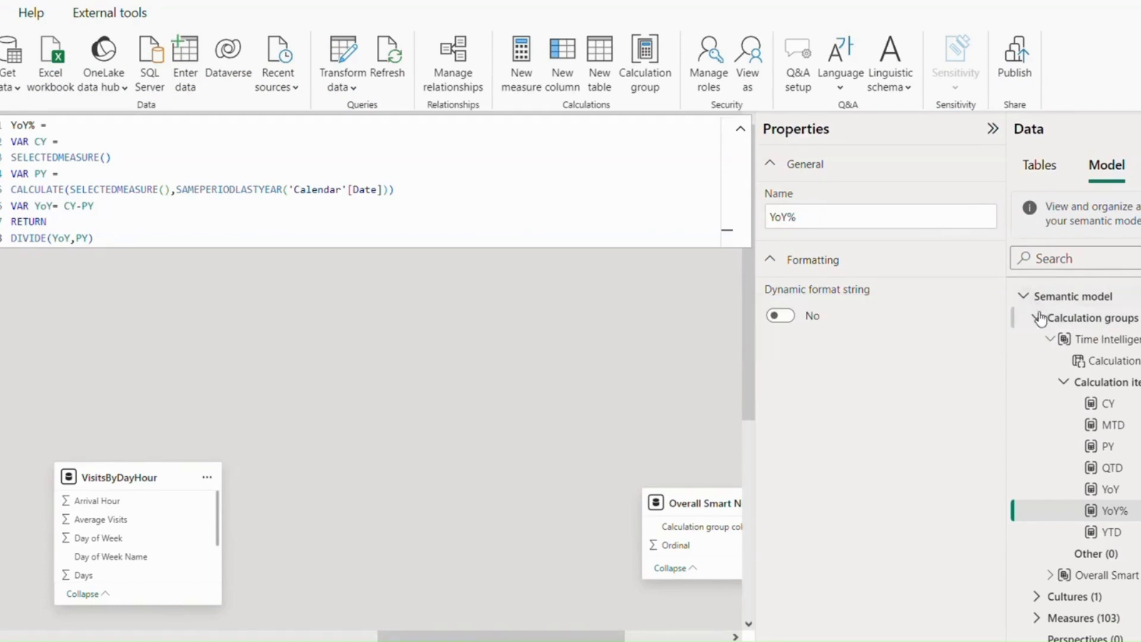
- Create a new calculation group in the semantic model
left_click(1038, 319)
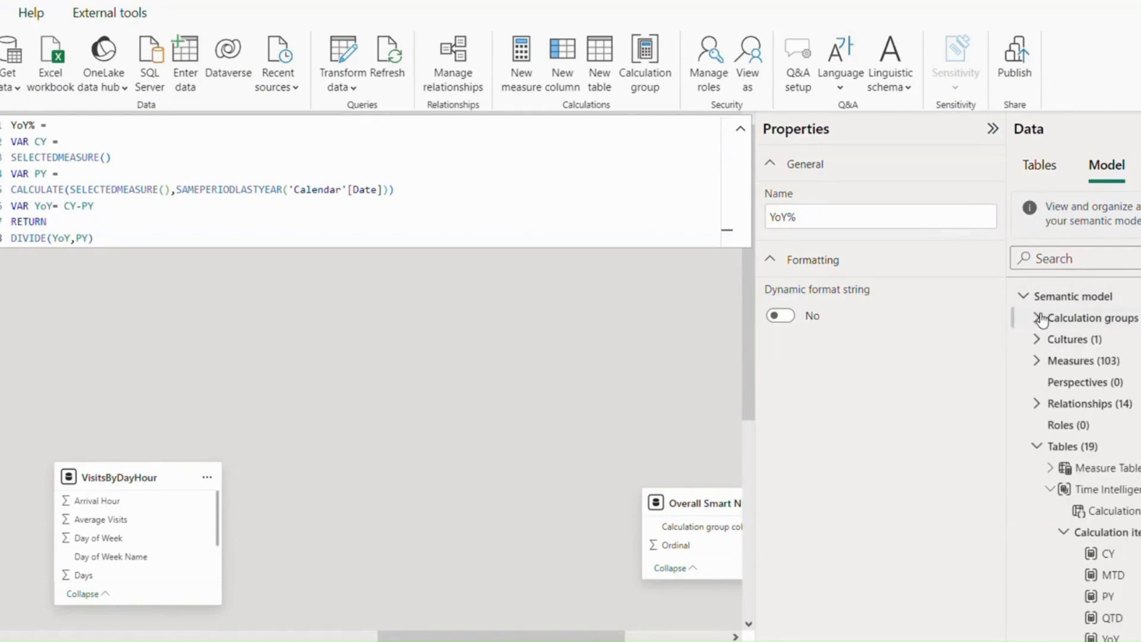
left_click(655, 63)
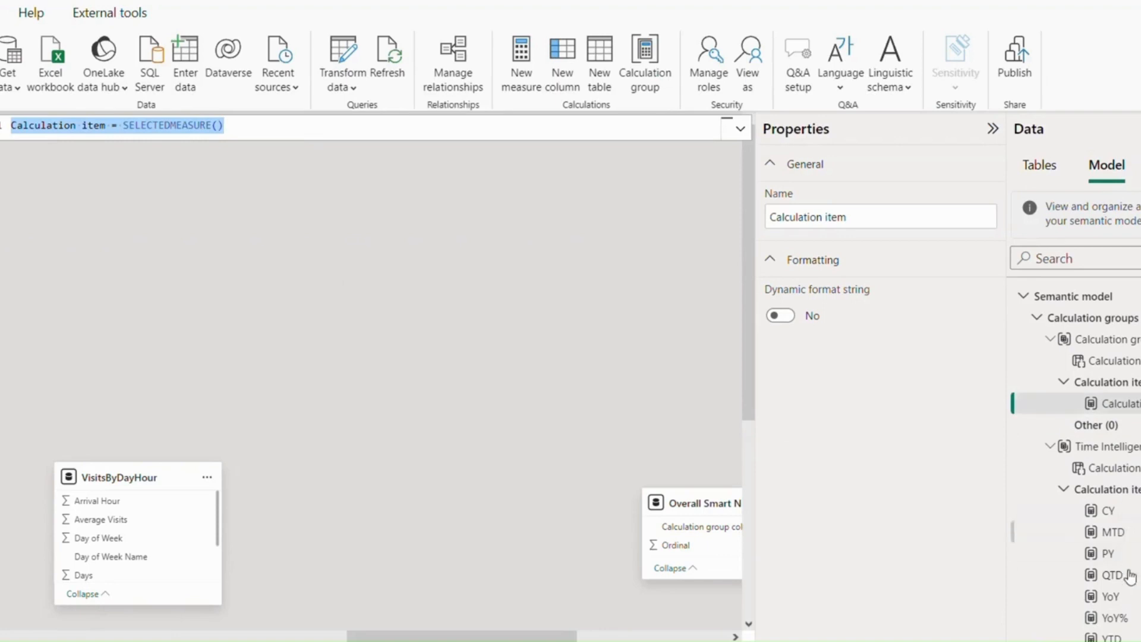
scroll(1126, 561, "down", 1)
scroll(1131, 564, "up", 1)
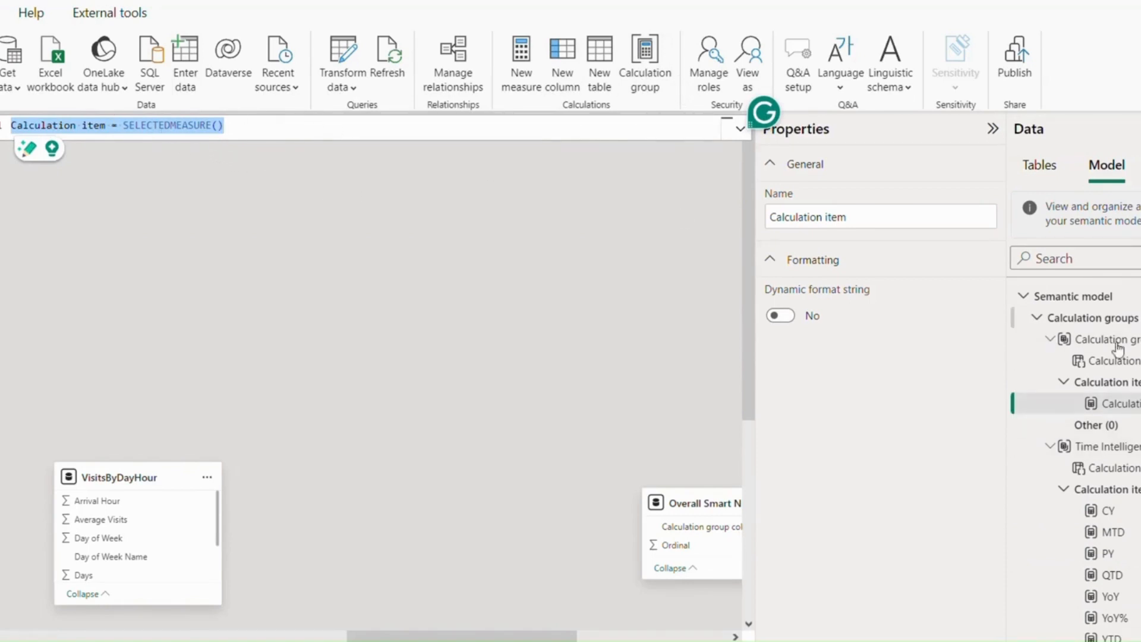
left_click(727, 279)
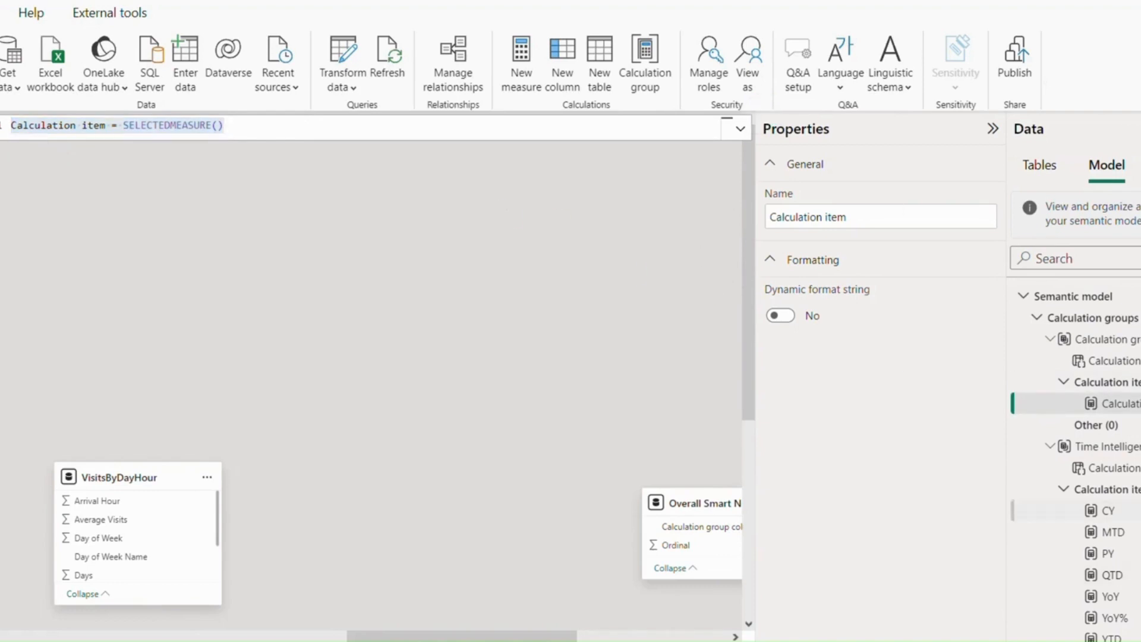
- Examine the Time Intelligence calculation items' order and the DAX formulas of the CY and PY items
left_click(1093, 489)
right_click(1093, 488)
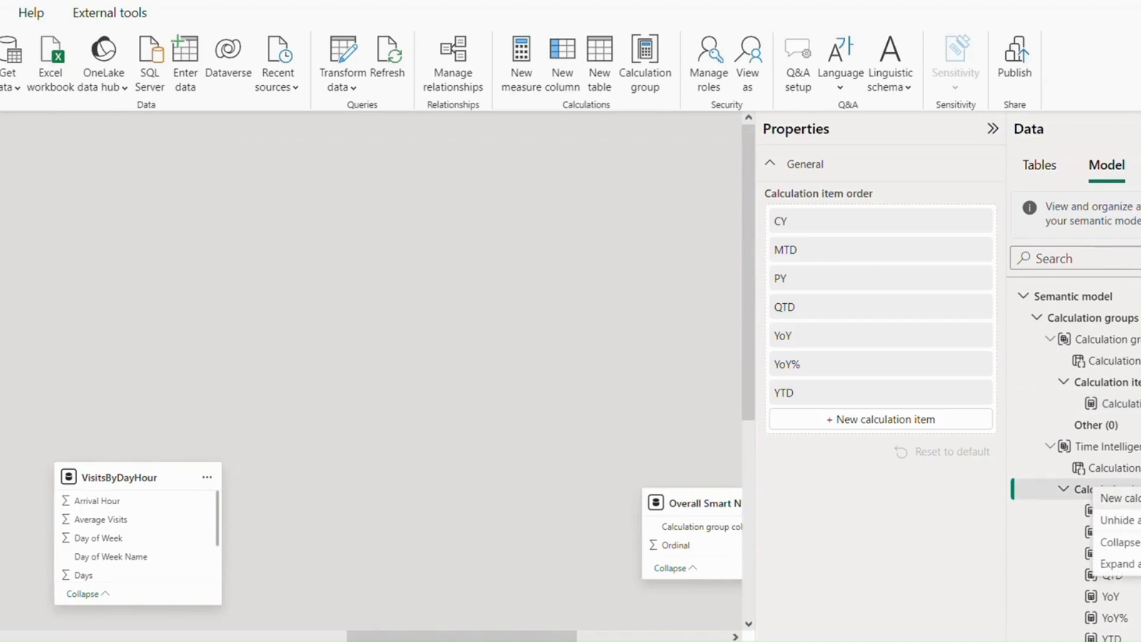
left_click(1052, 510)
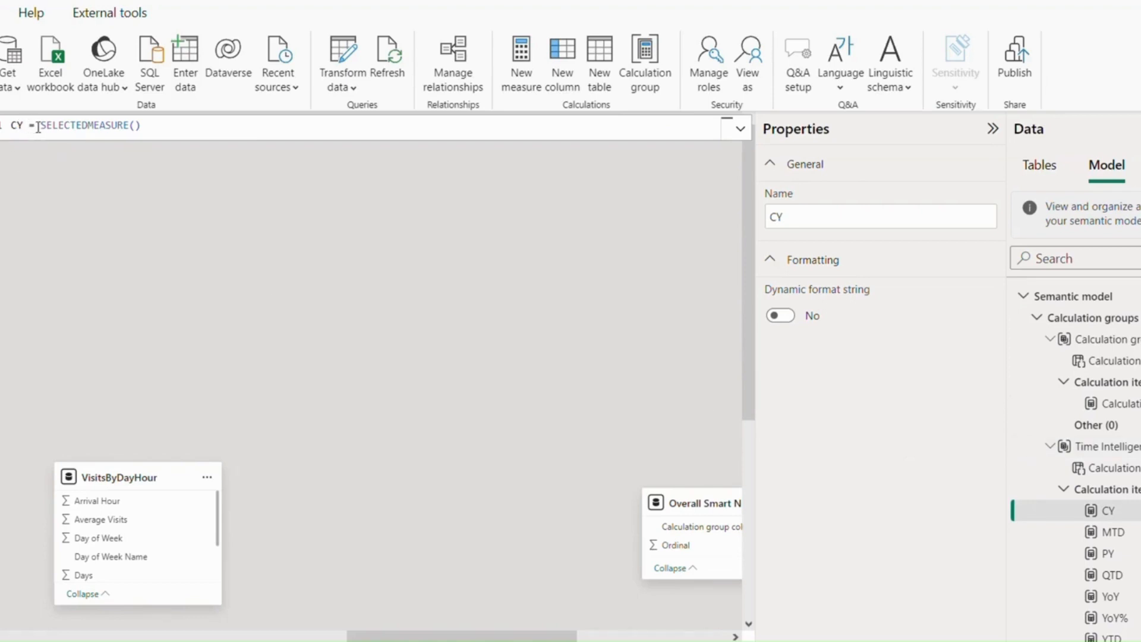
left_click_drag(43, 127, 150, 127)
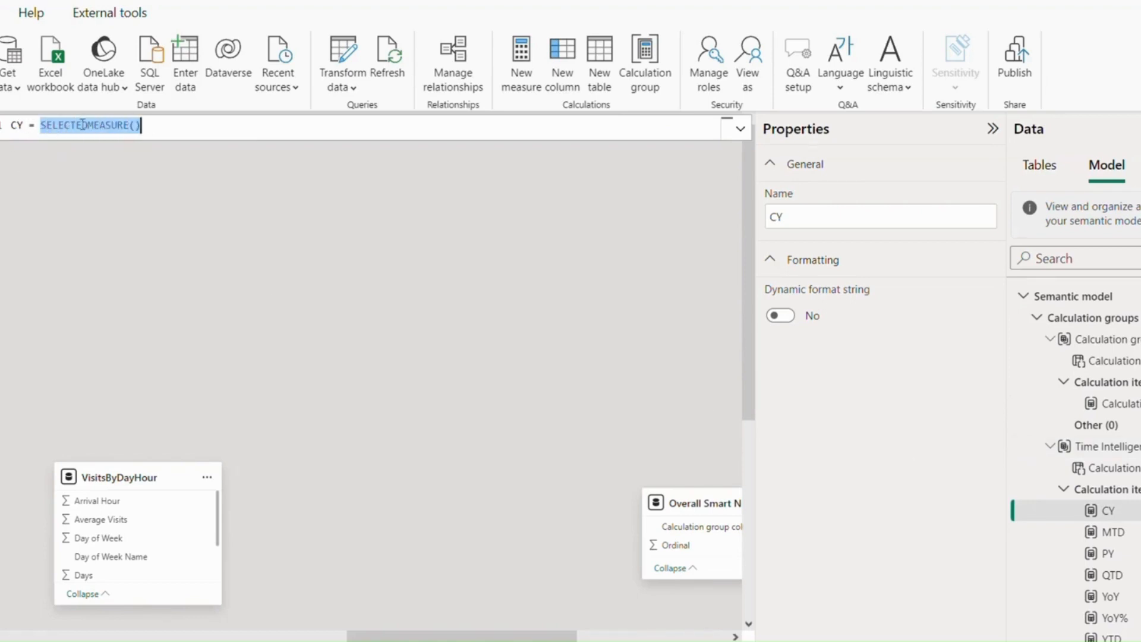
left_click(151, 128)
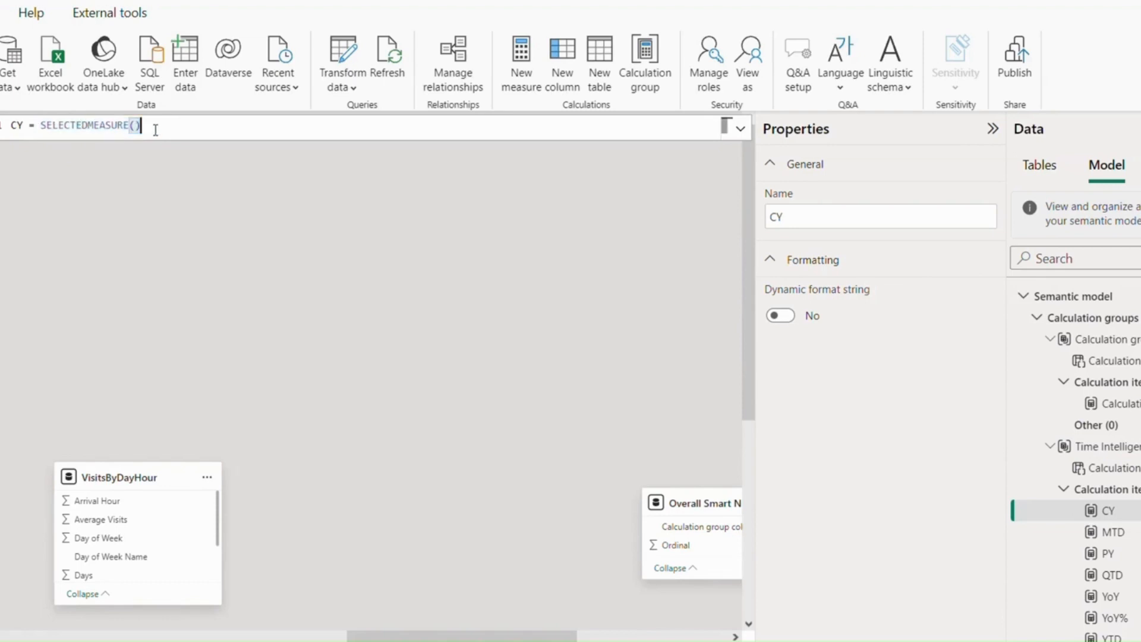
left_click(1136, 553)
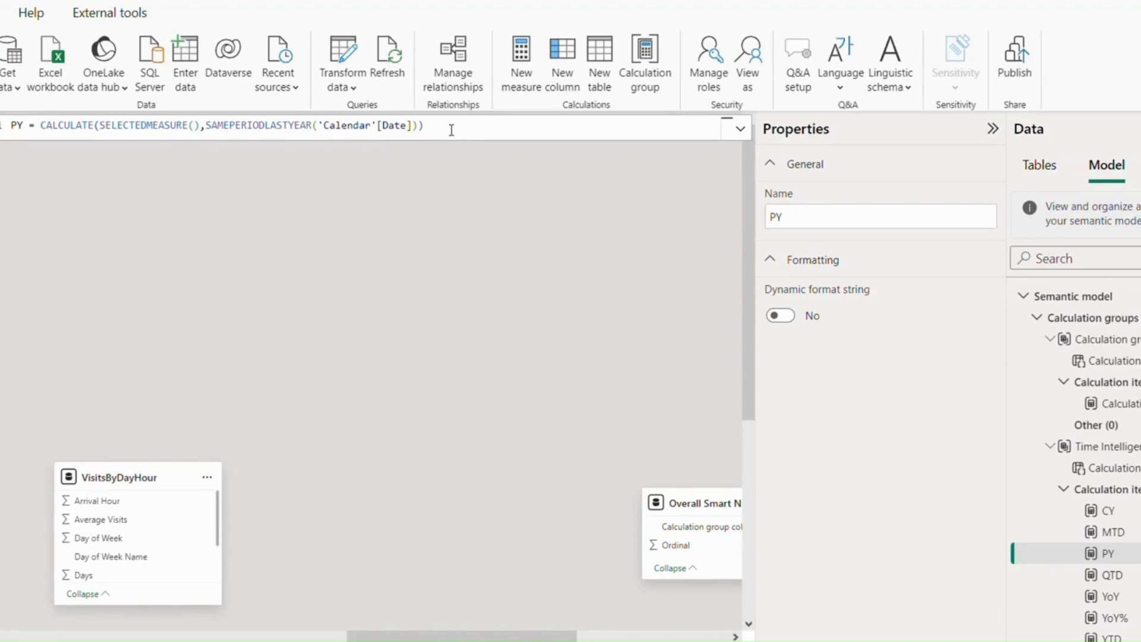
- Remove the filter function from the MTD calculation item, re-enter it as DATESMTD and commit the formula
left_click(1134, 533)
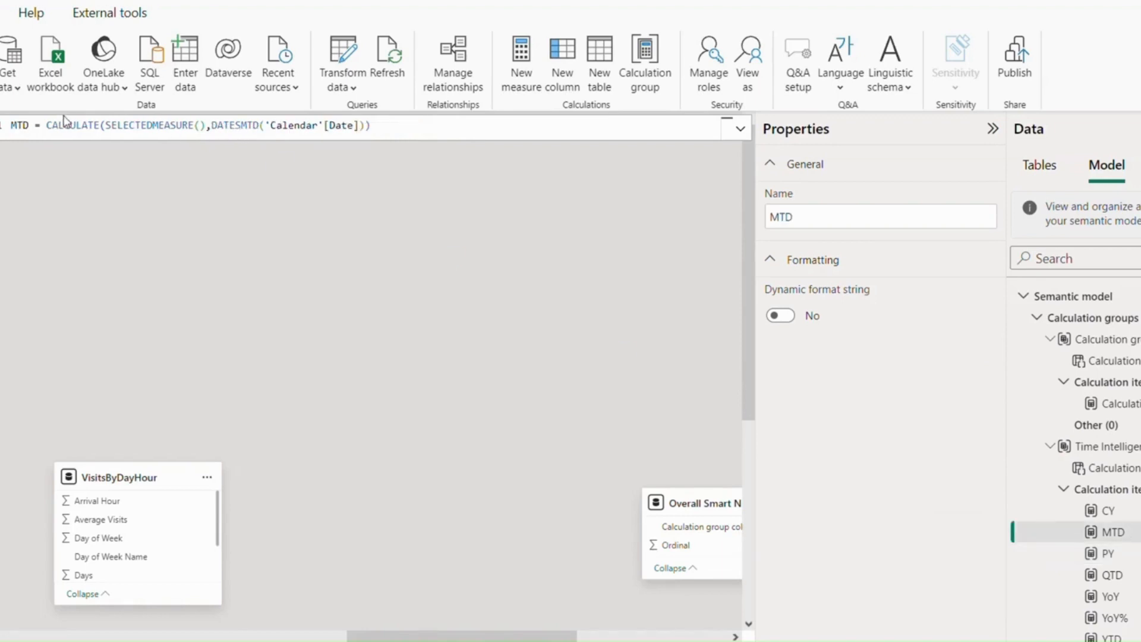
double_click(236, 126)
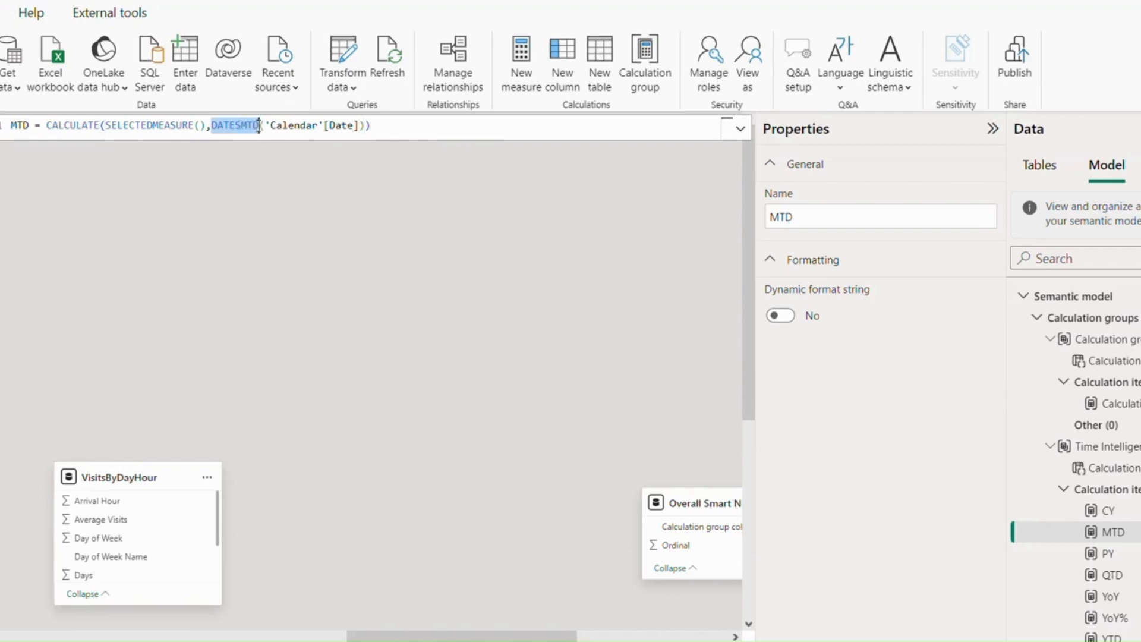
key("BackSpace")
key("BackSpace")
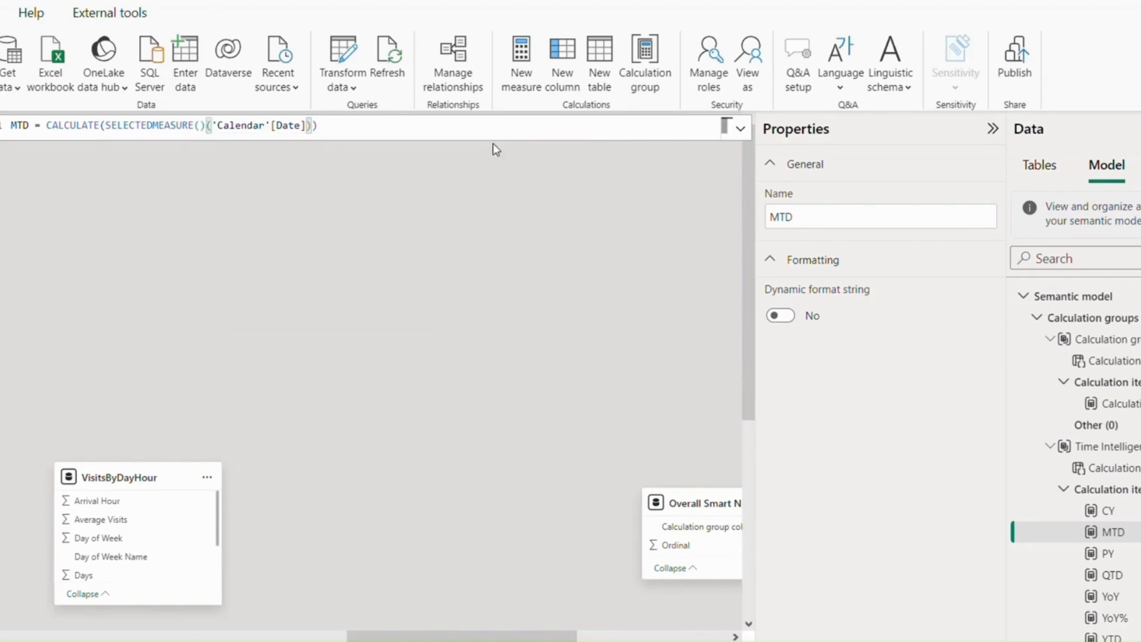
type(",date")
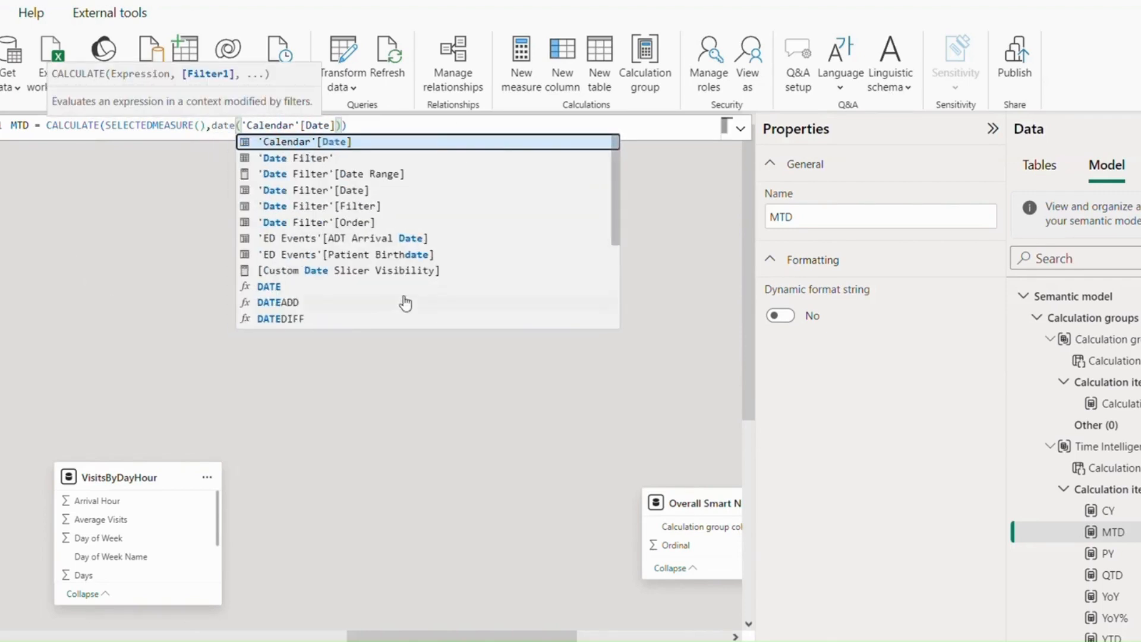
scroll(374, 300, "down", 2)
scroll(300, 259, "down", 1)
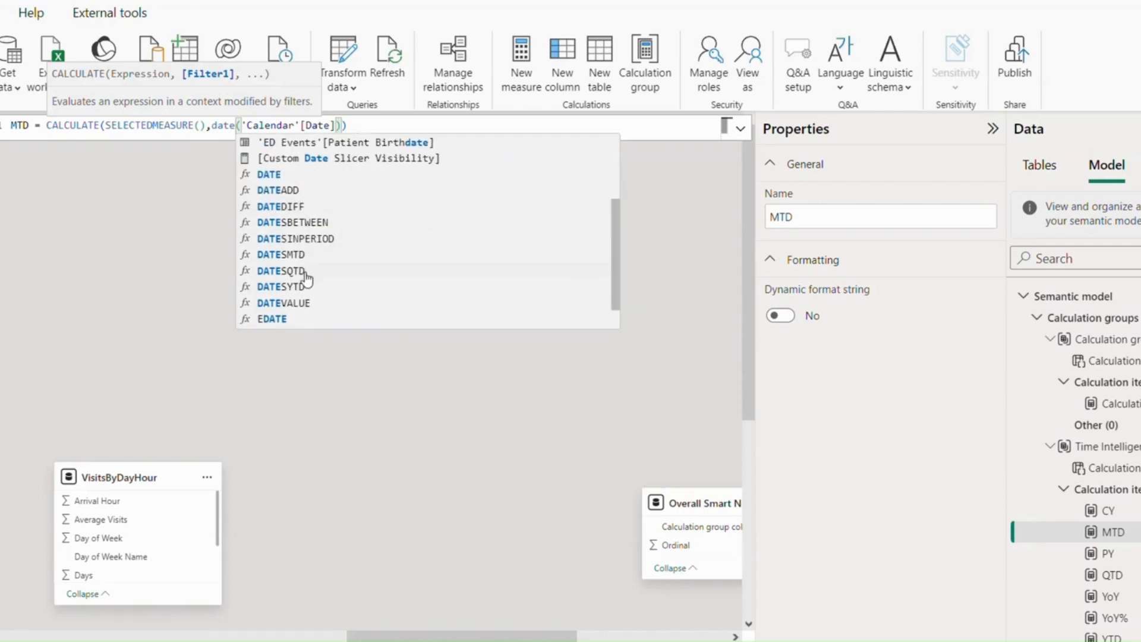
scroll(308, 291, "down", 1)
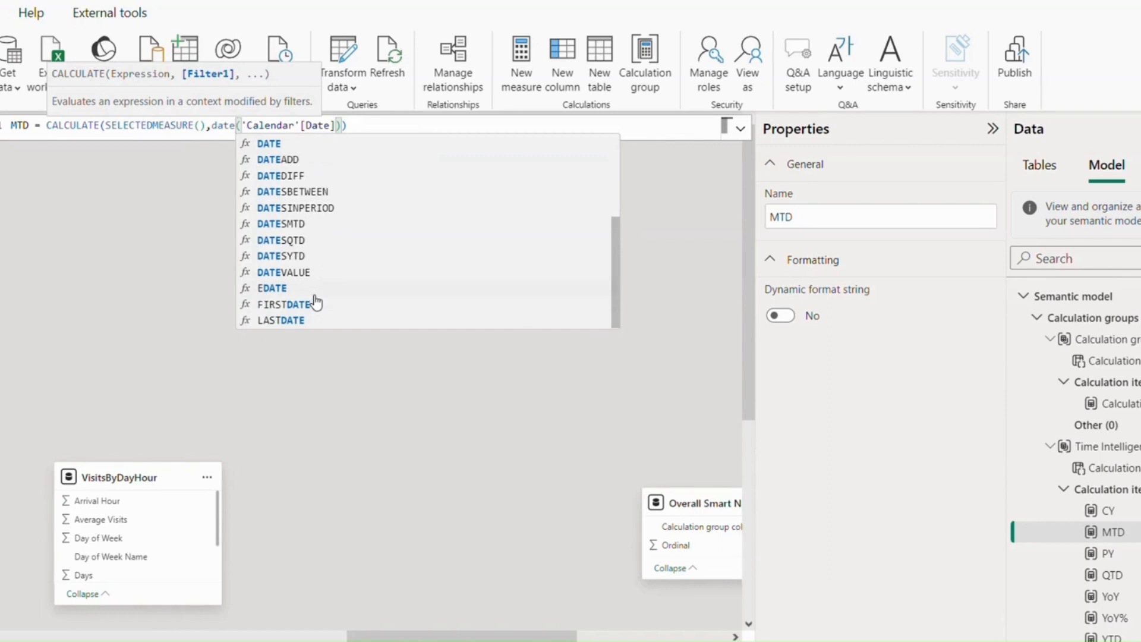
left_click(304, 229)
left_click(407, 130)
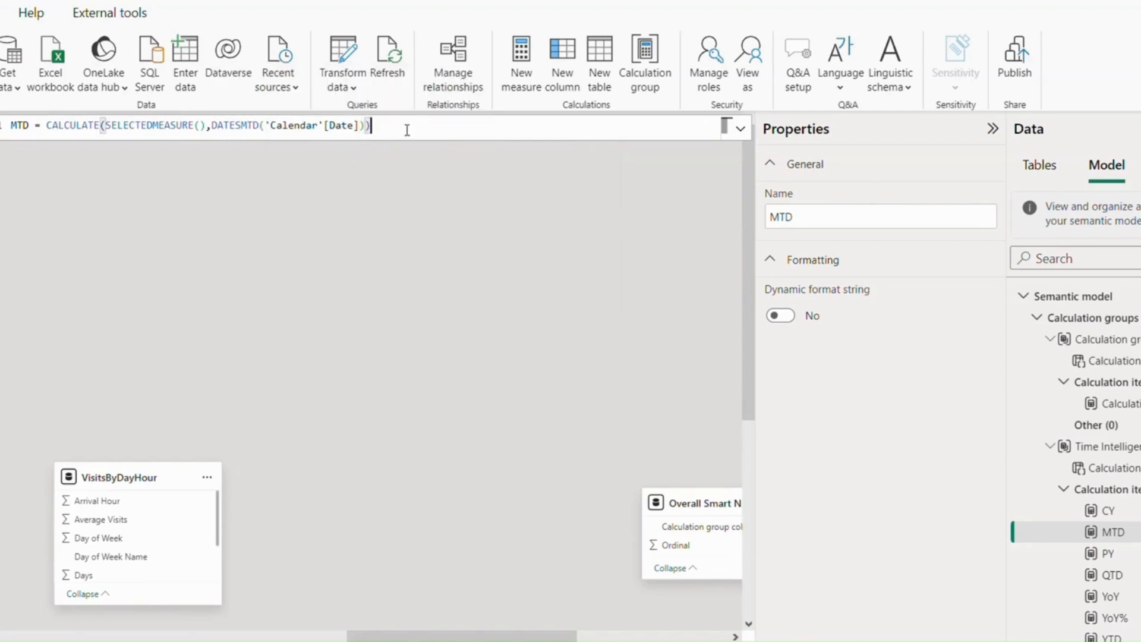
key("Return")
- Review the DAX formulas of the YTD, QTD, YoY and YoY% calculation items
scroll(1132, 572, "down", 1)
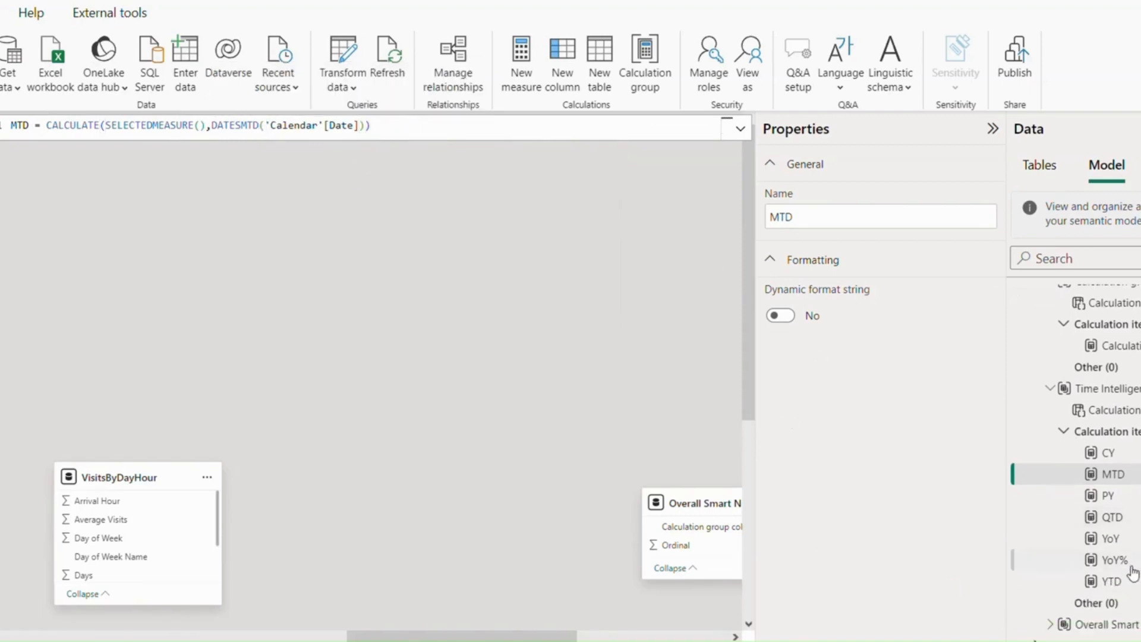
left_click(1128, 580)
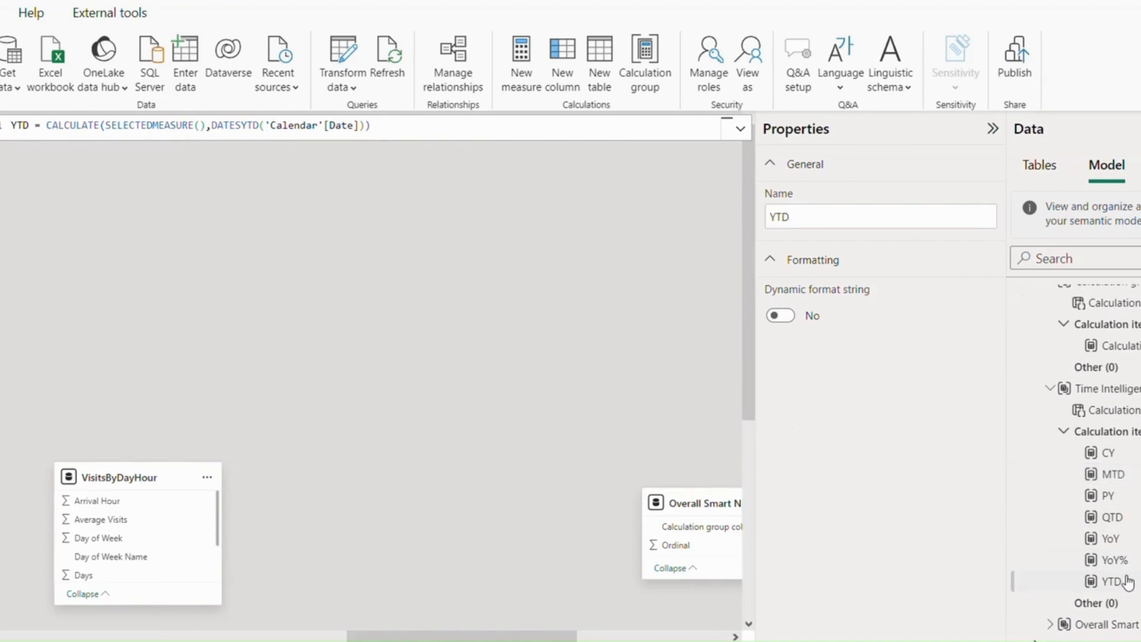
left_click(1120, 522)
left_click(1124, 542)
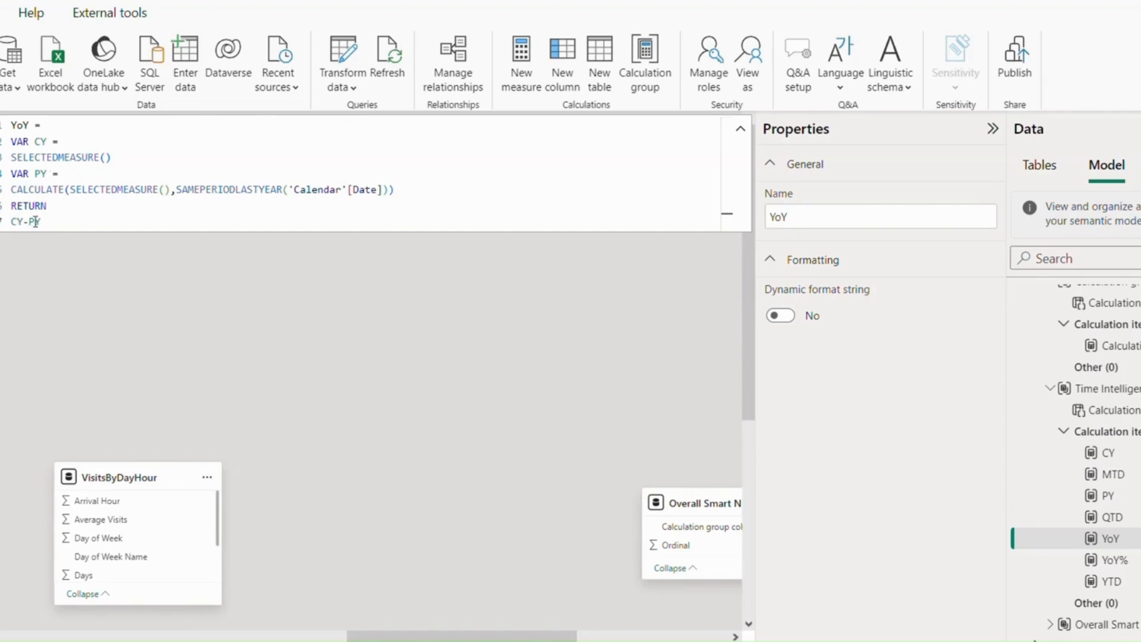
left_click(1117, 560)
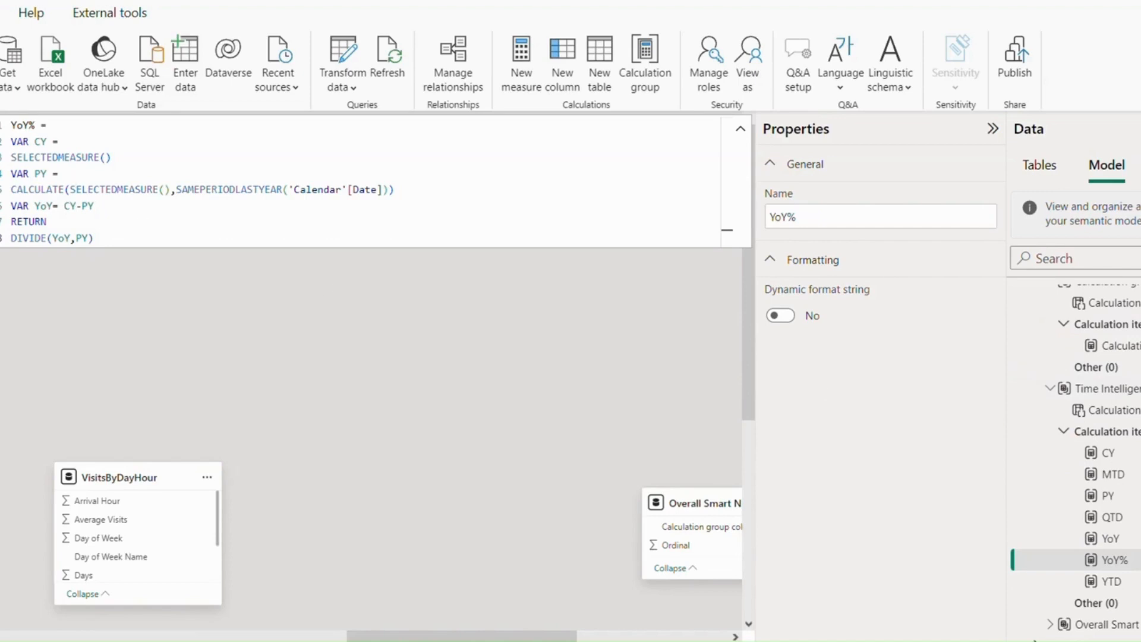
- Switch to the report page and insert an empty matrix visual below the logo
left_click(0, 135)
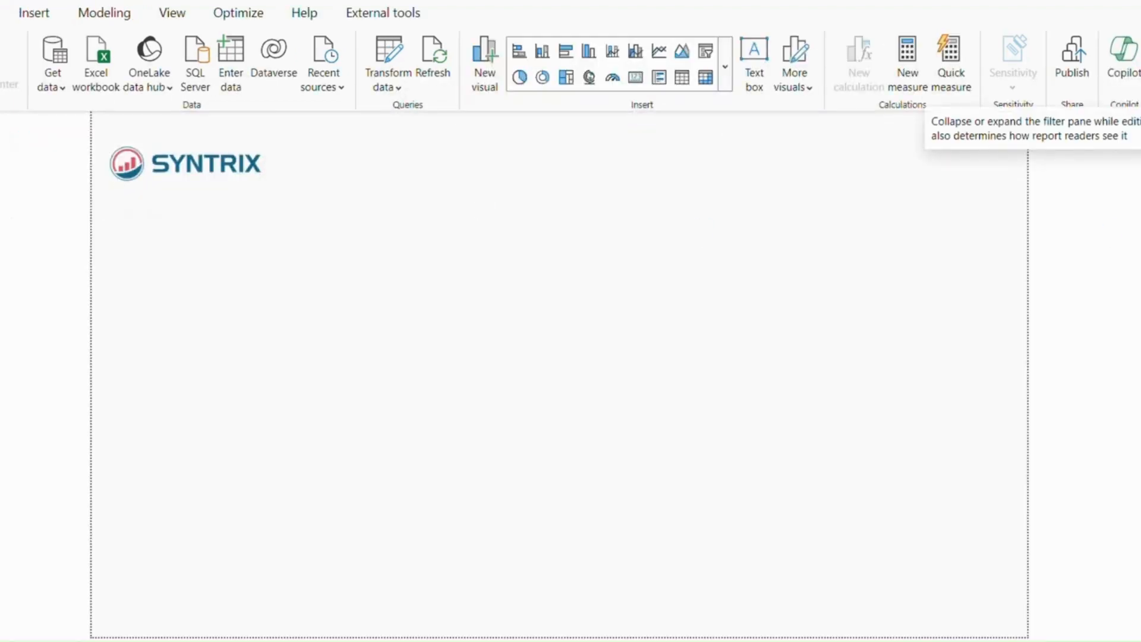
left_click(1140, 128)
left_click(1140, 129)
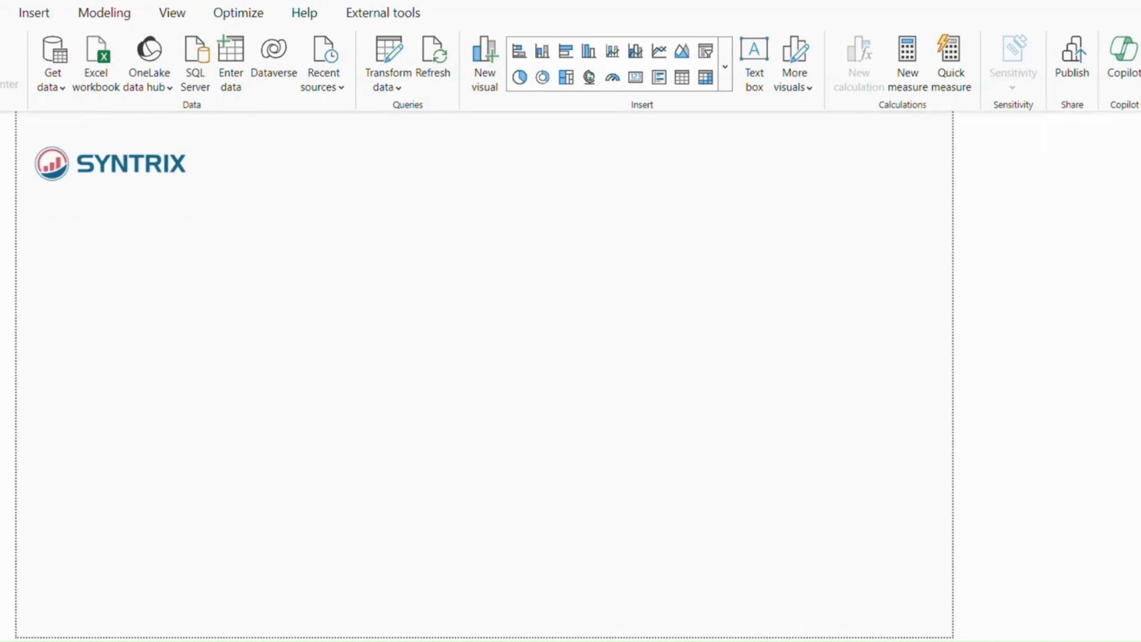
left_click(1140, 155)
left_click(1140, 269)
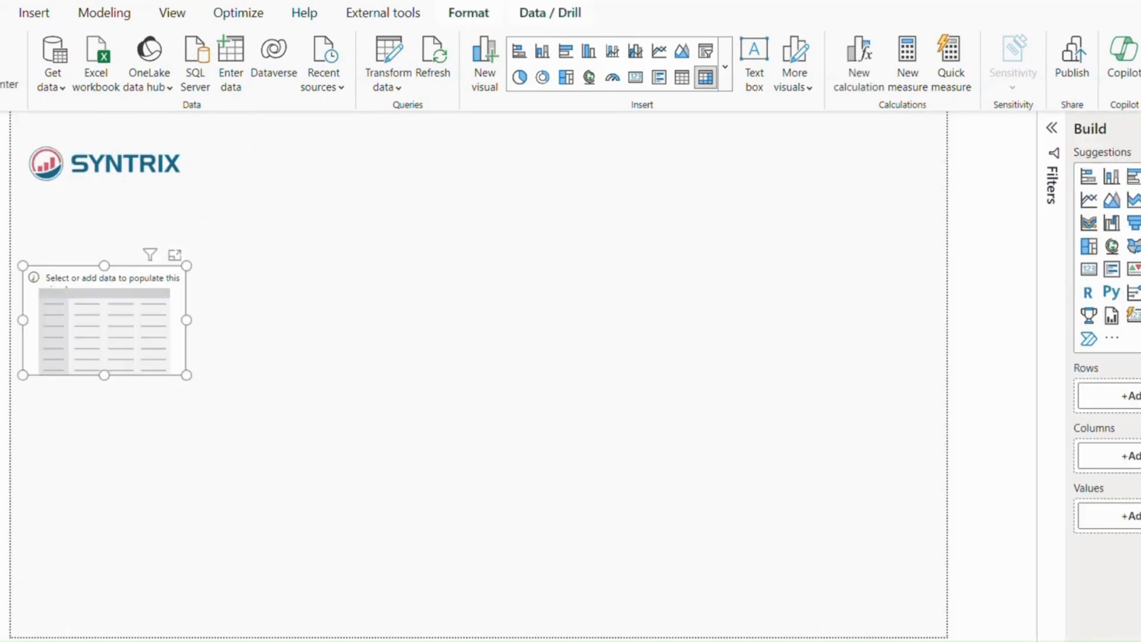
- Add the Visit Volume measure to the matrix values
left_click(205, 280)
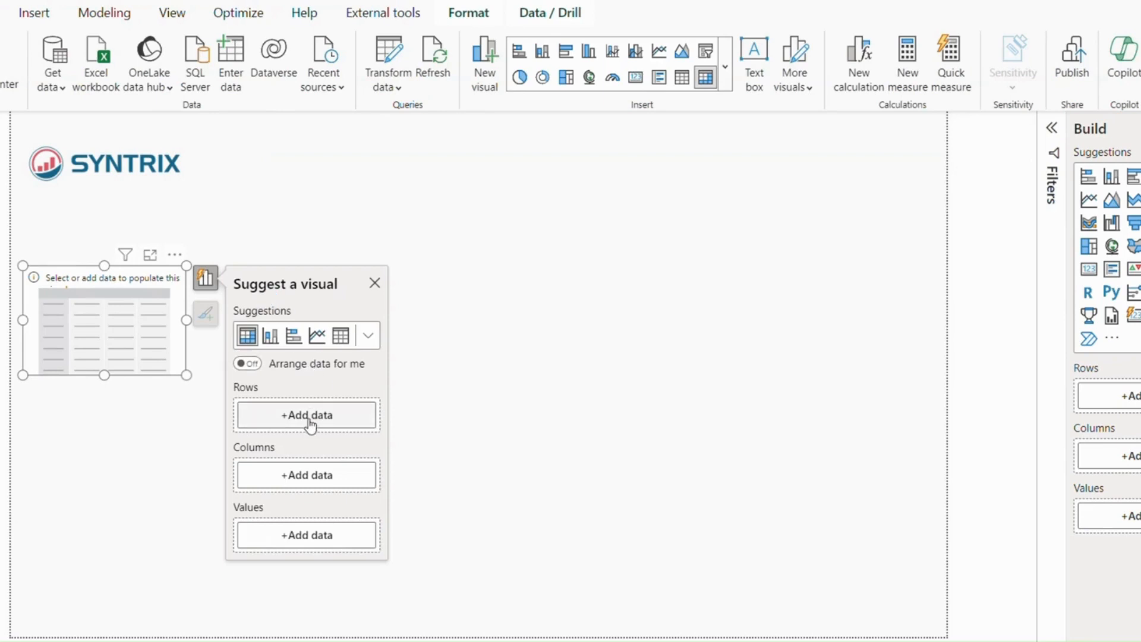
left_click(307, 534)
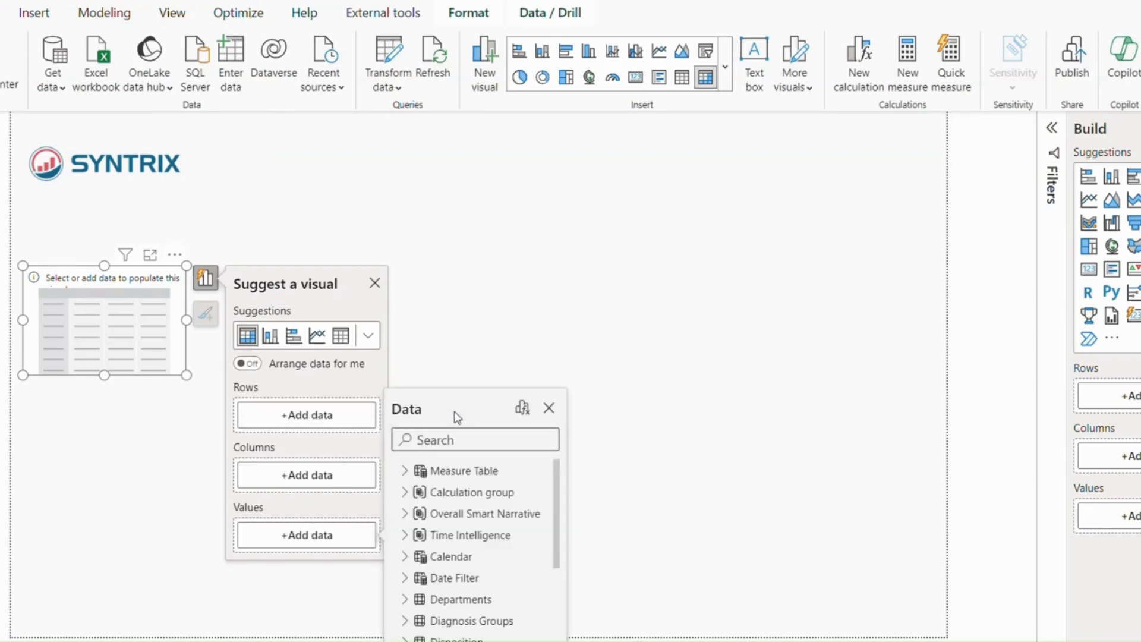
type("visit")
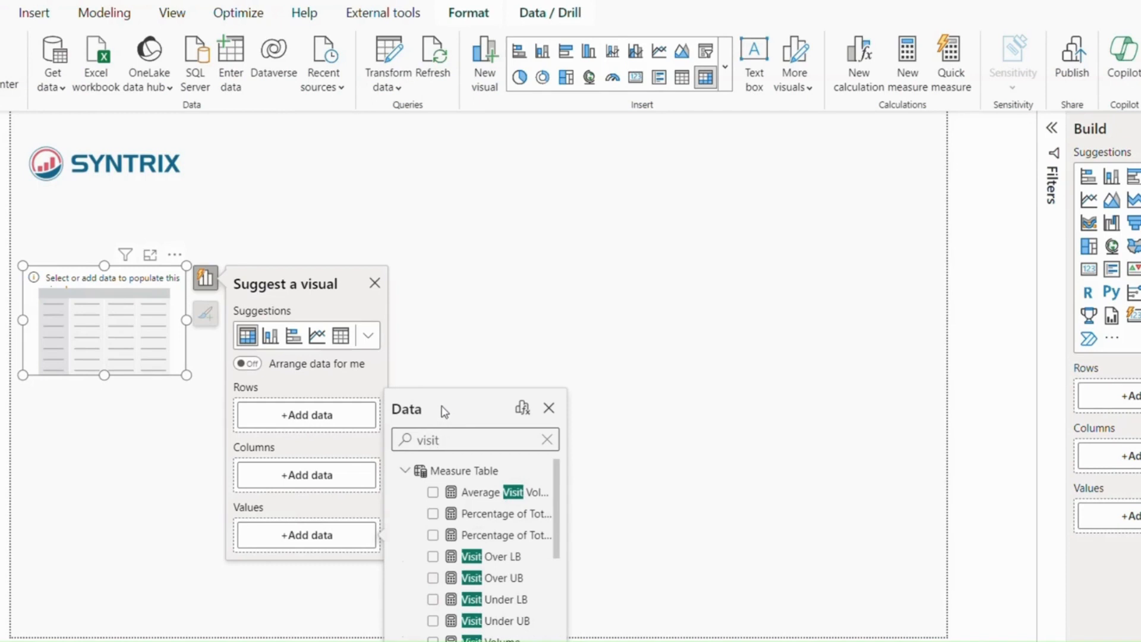
scroll(501, 611, "down", 1)
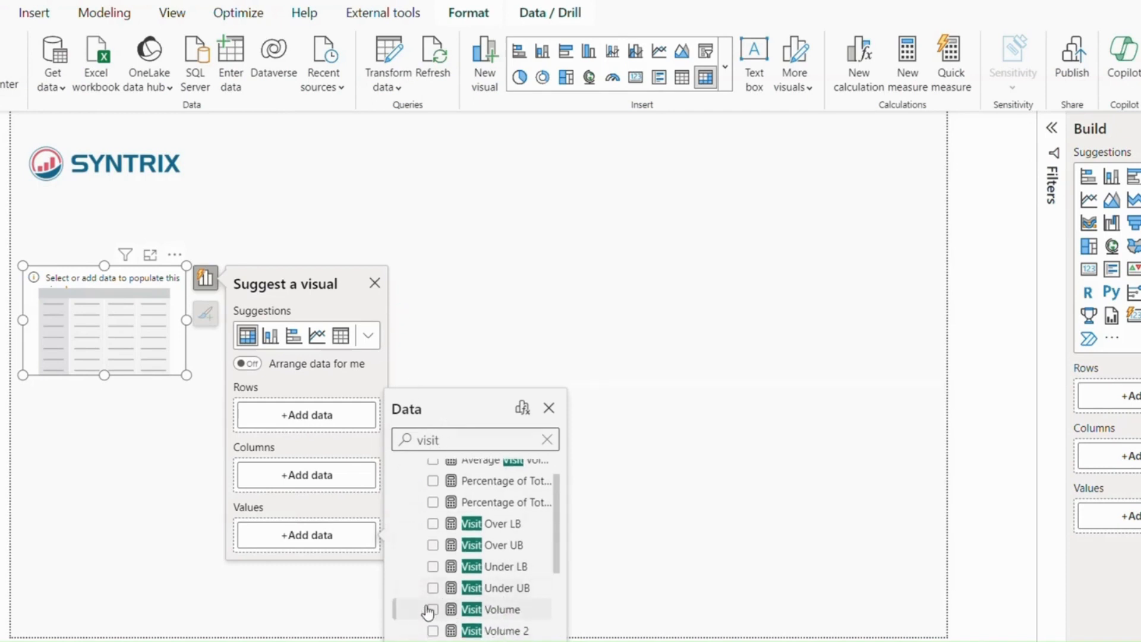
left_click(430, 609)
- Add Year from the Calendar table to the matrix rows and the Time Intelligence calculation group column to its columns
left_click(294, 416)
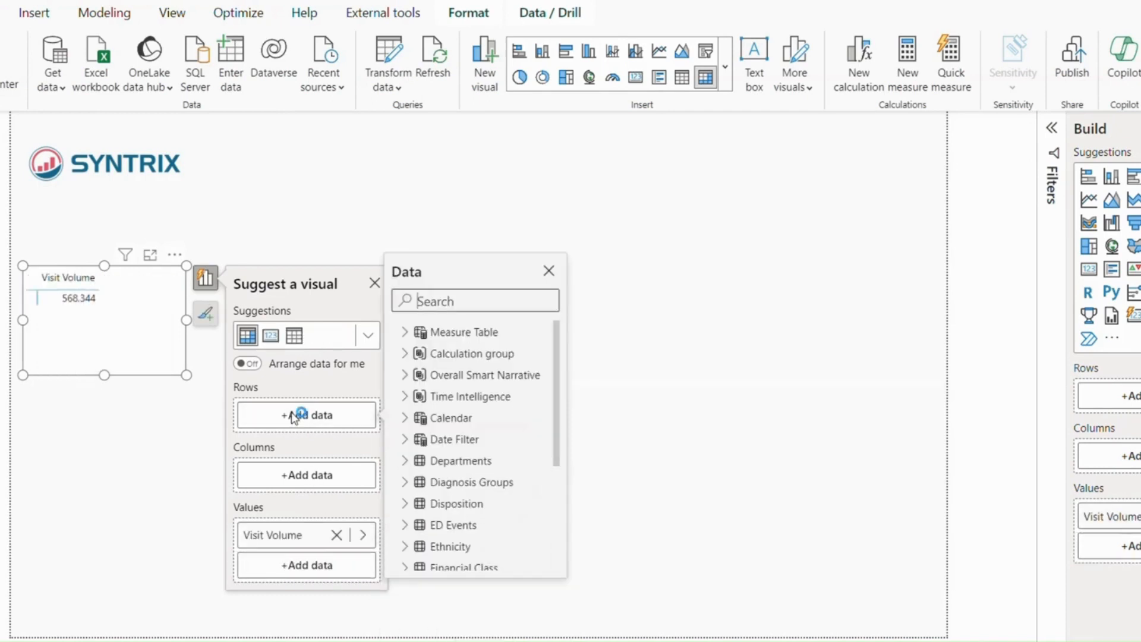
type("year")
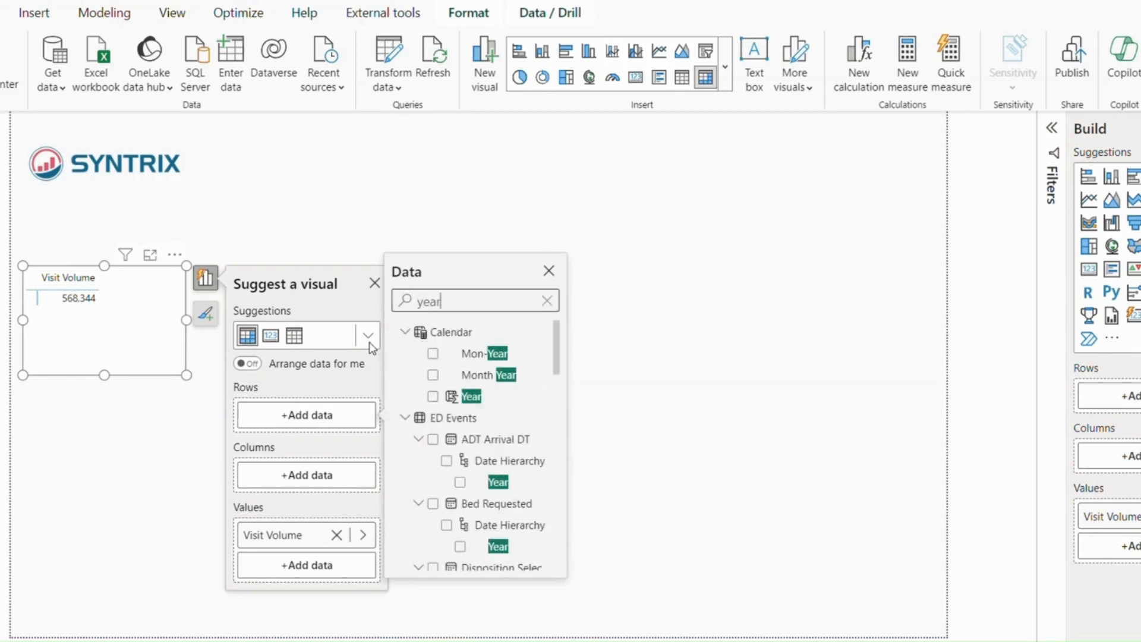
left_click(433, 395)
left_click(291, 505)
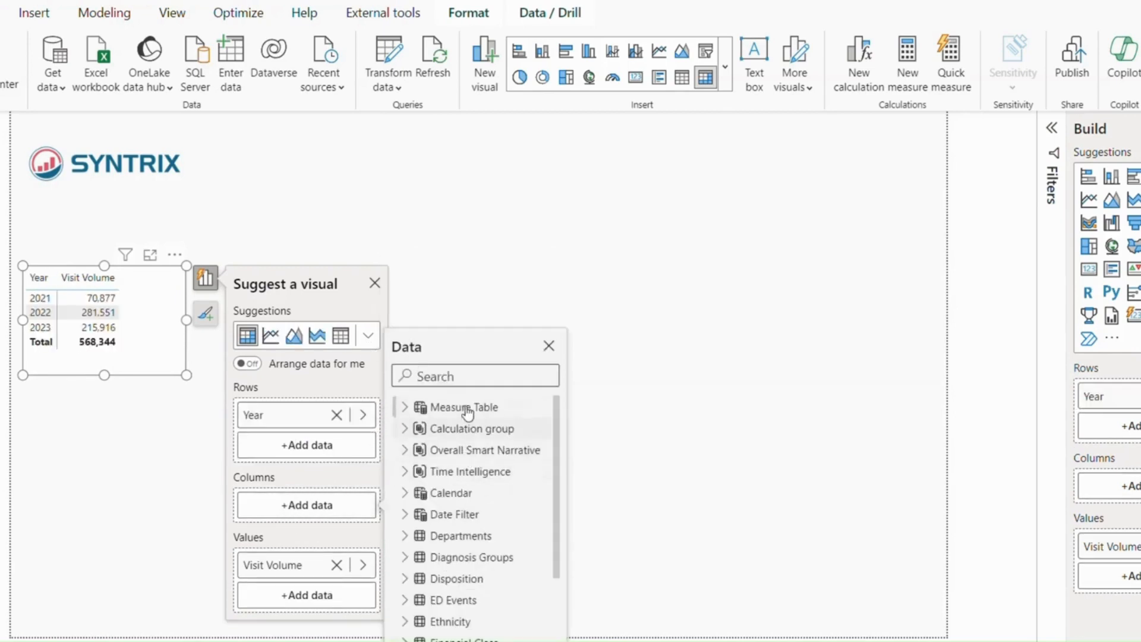
left_click(405, 472)
left_click(433, 493)
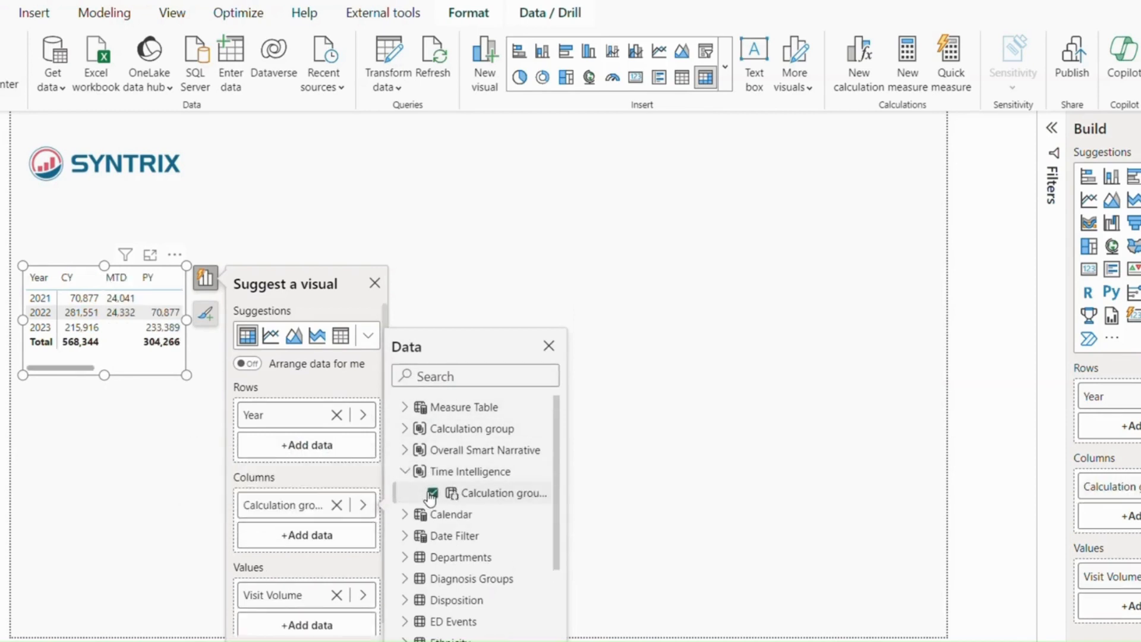
- Enlarge the matrix across most of the page's width so all the time intelligence columns fit
left_click(188, 377)
left_click(190, 386)
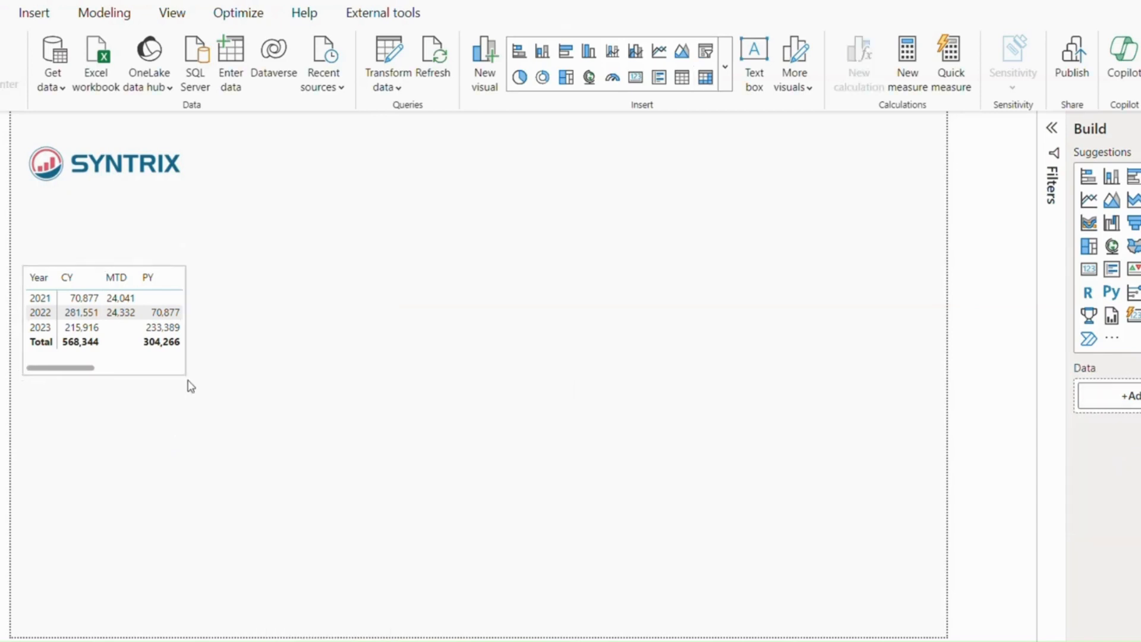
left_click(173, 350)
left_click_drag(186, 375, 702, 439)
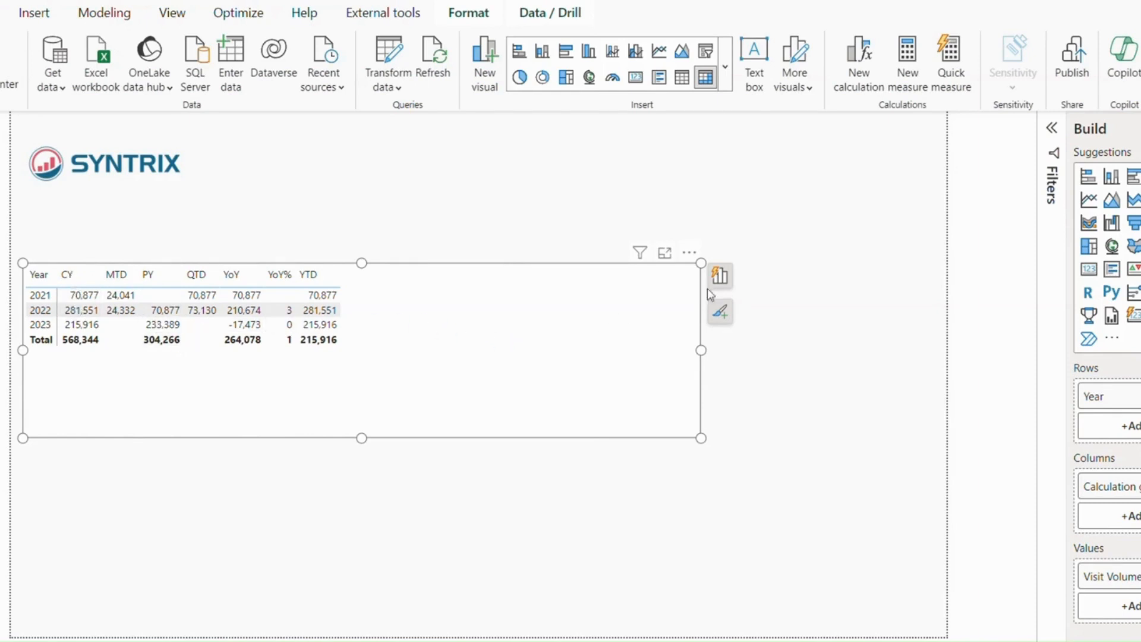
- Add the Admissions measure to the matrix values beside Visit Volume and widen the matrix almost to the page's edge
left_click(721, 311)
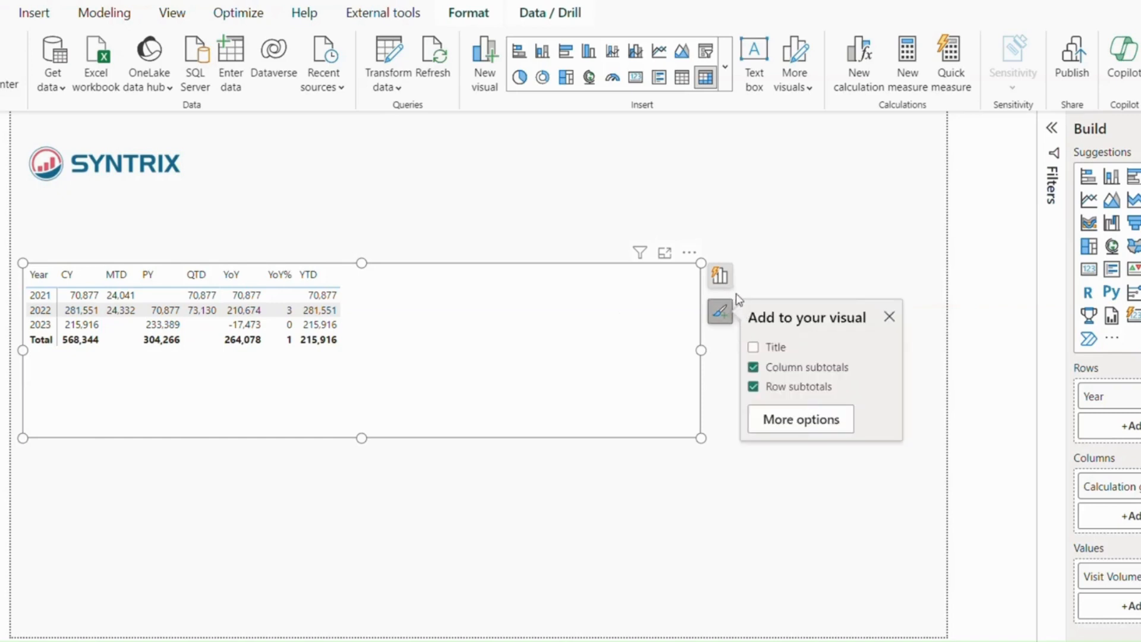
left_click(720, 311)
left_click(720, 275)
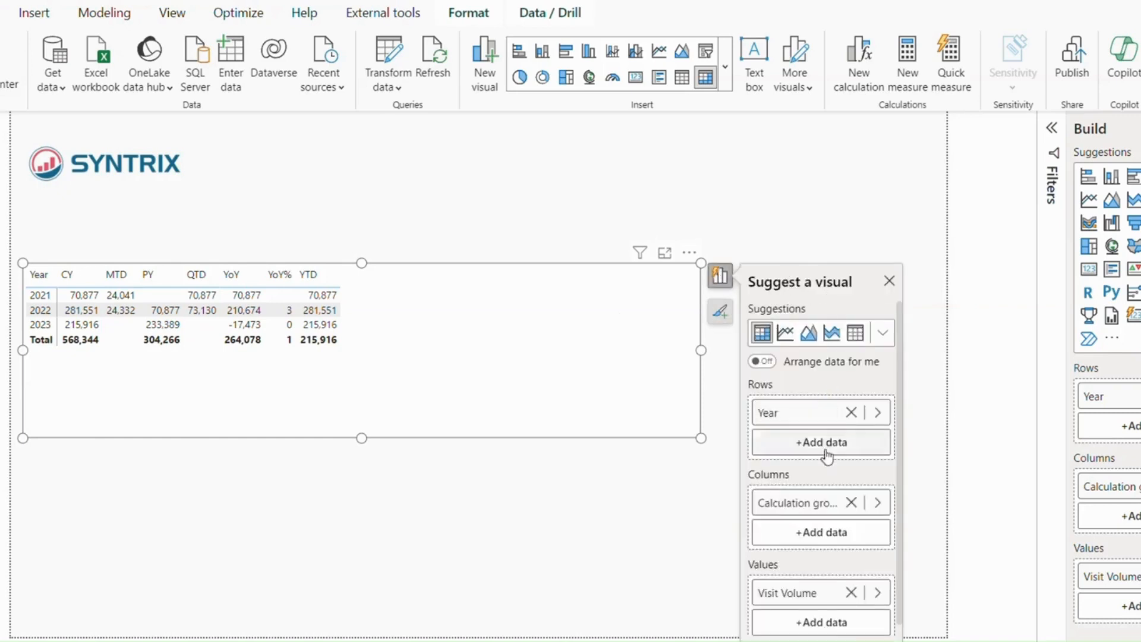
left_click(823, 622)
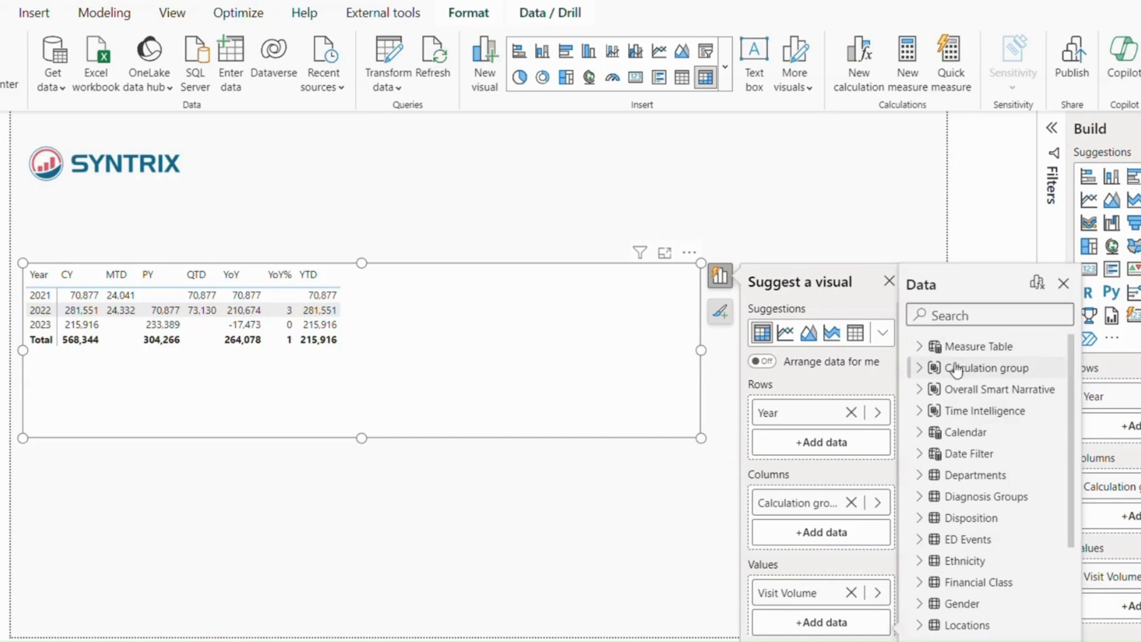
type("admissi")
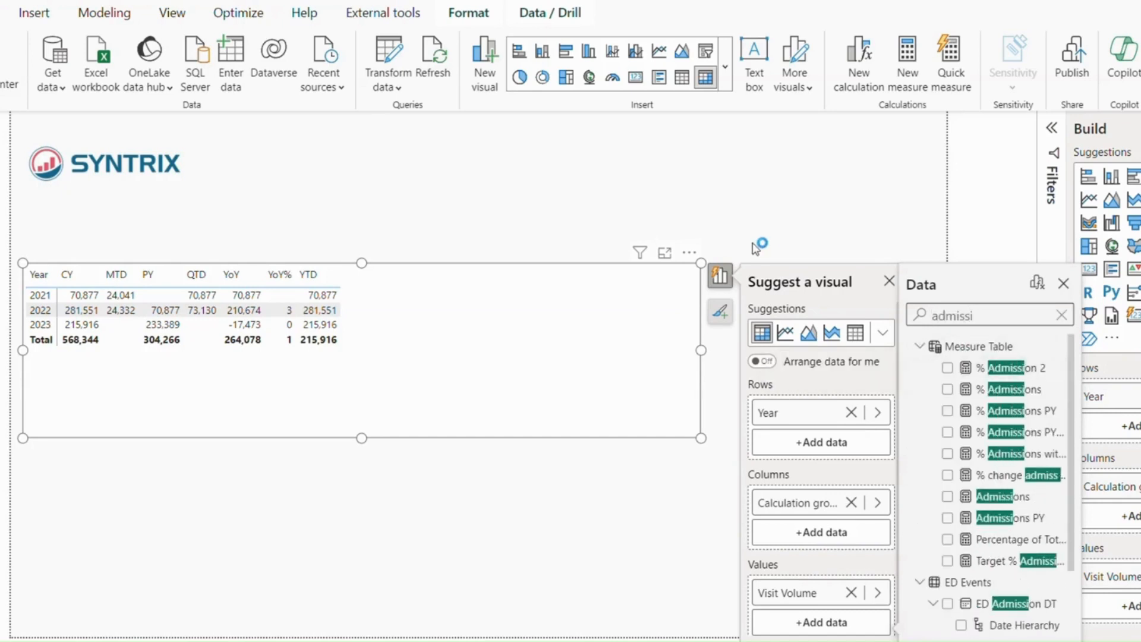
left_click(947, 496)
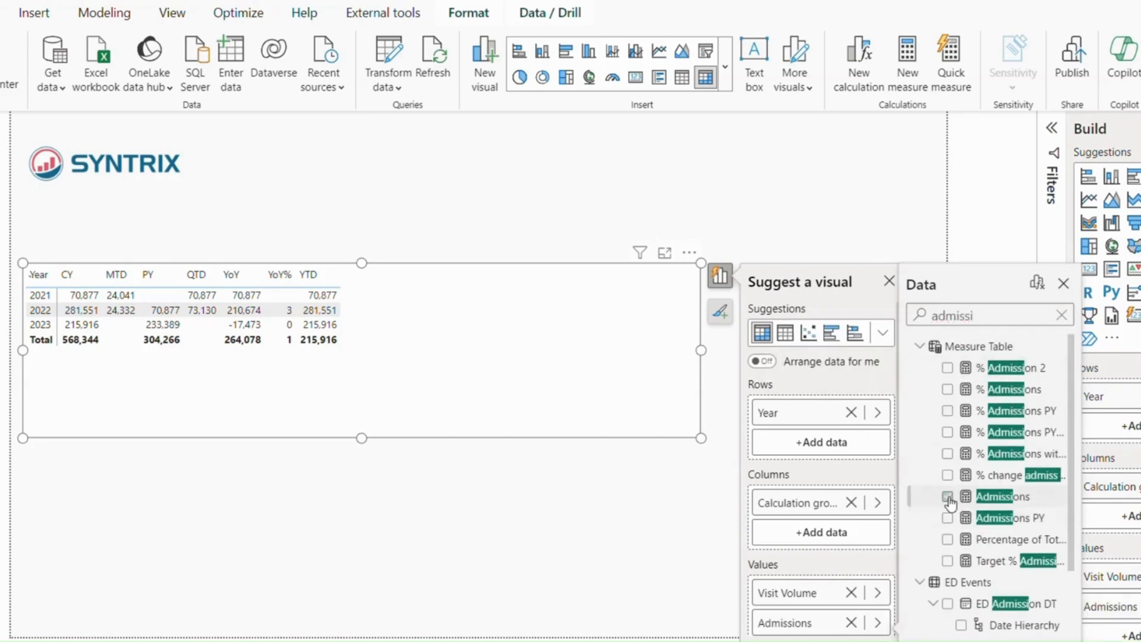
left_click(683, 352)
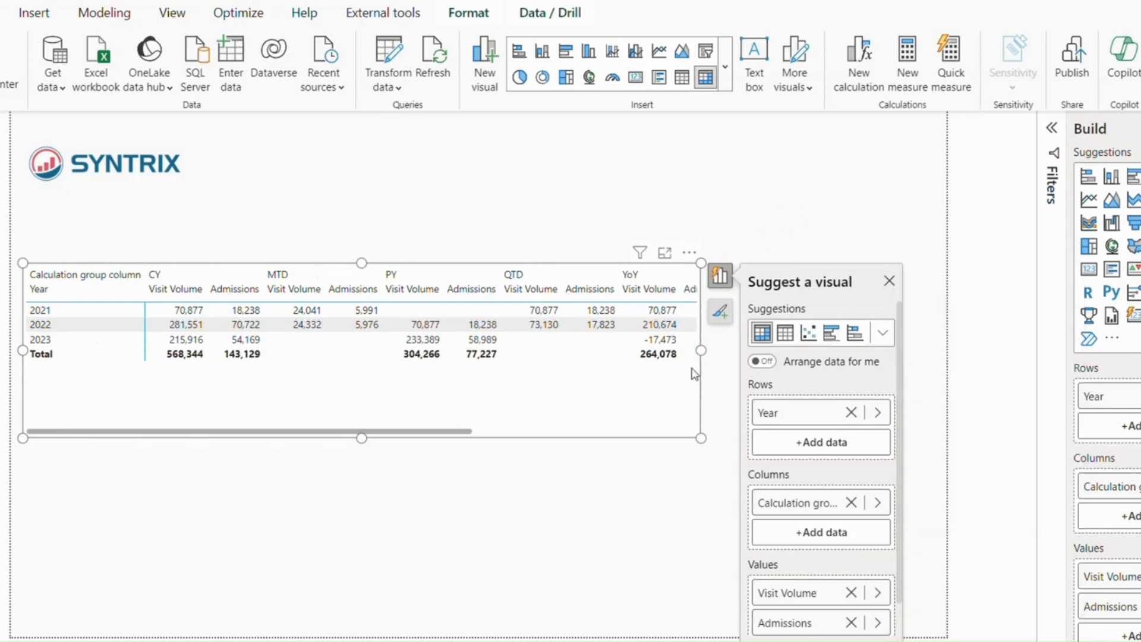
left_click_drag(701, 351, 912, 351)
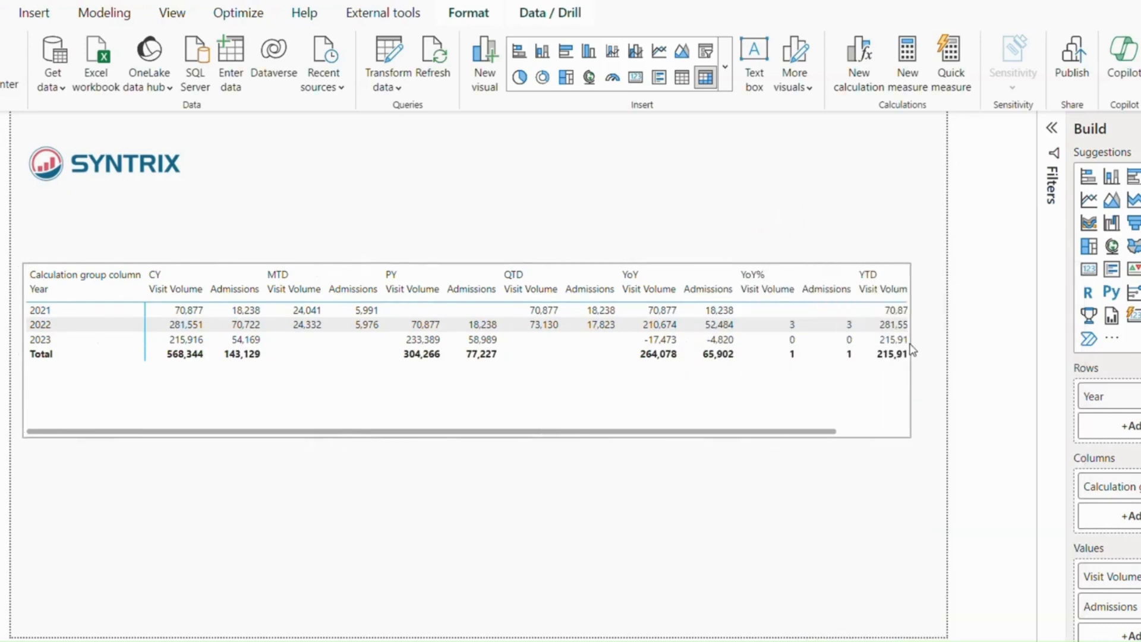
left_click(242, 469)
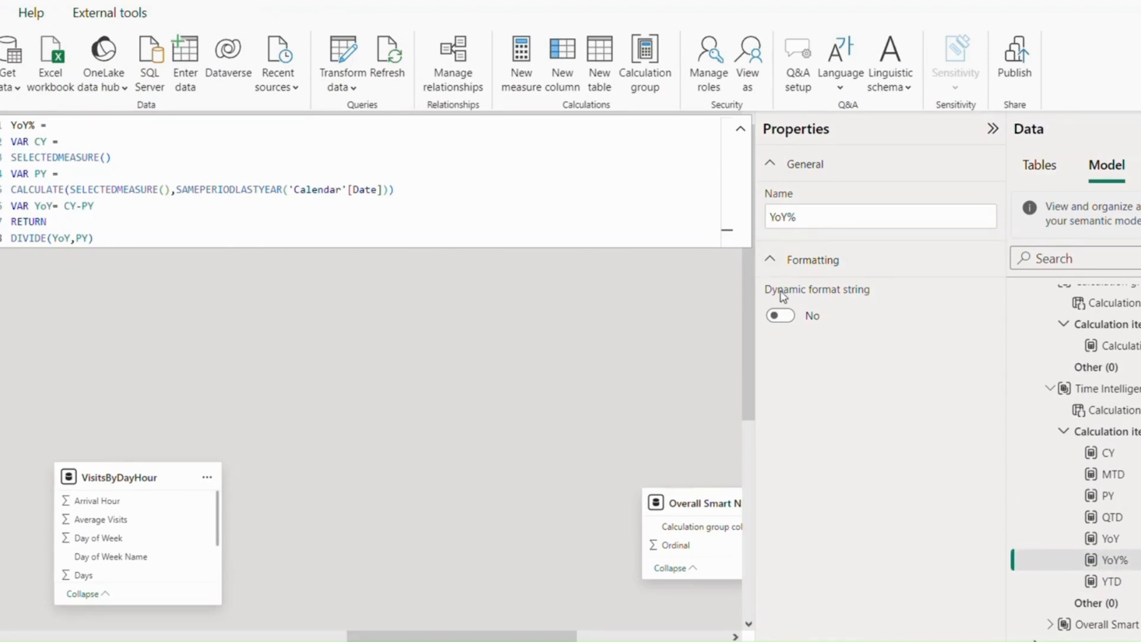
- Enable a dynamic format string for the YoY% calculation item and set it to ".00%"
left_click(778, 318)
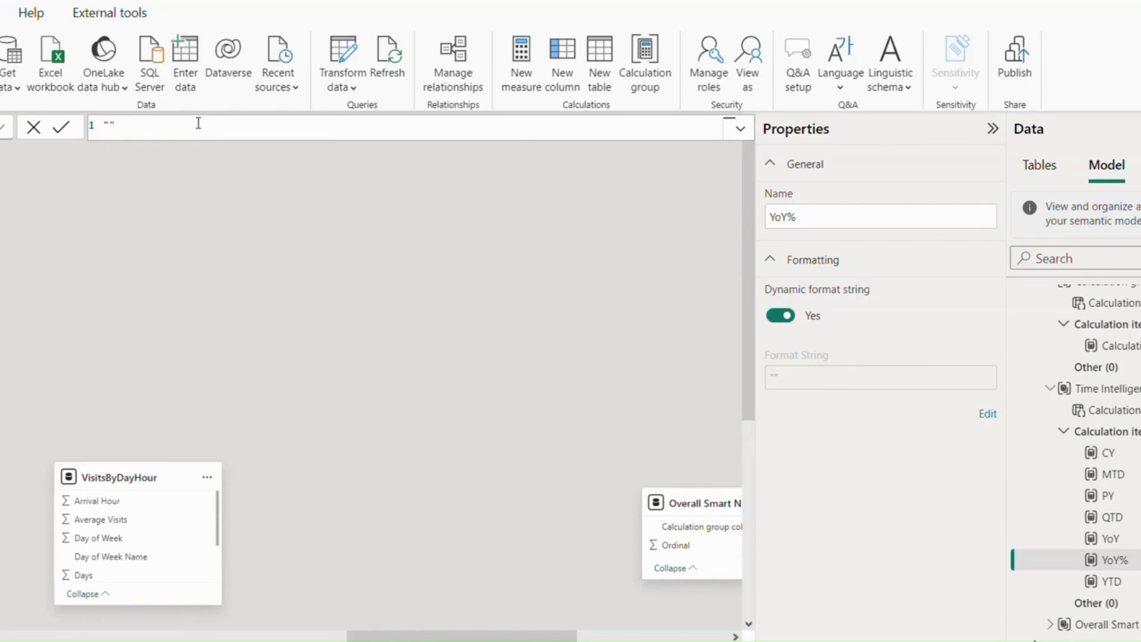
type(".00%")
key("Return")
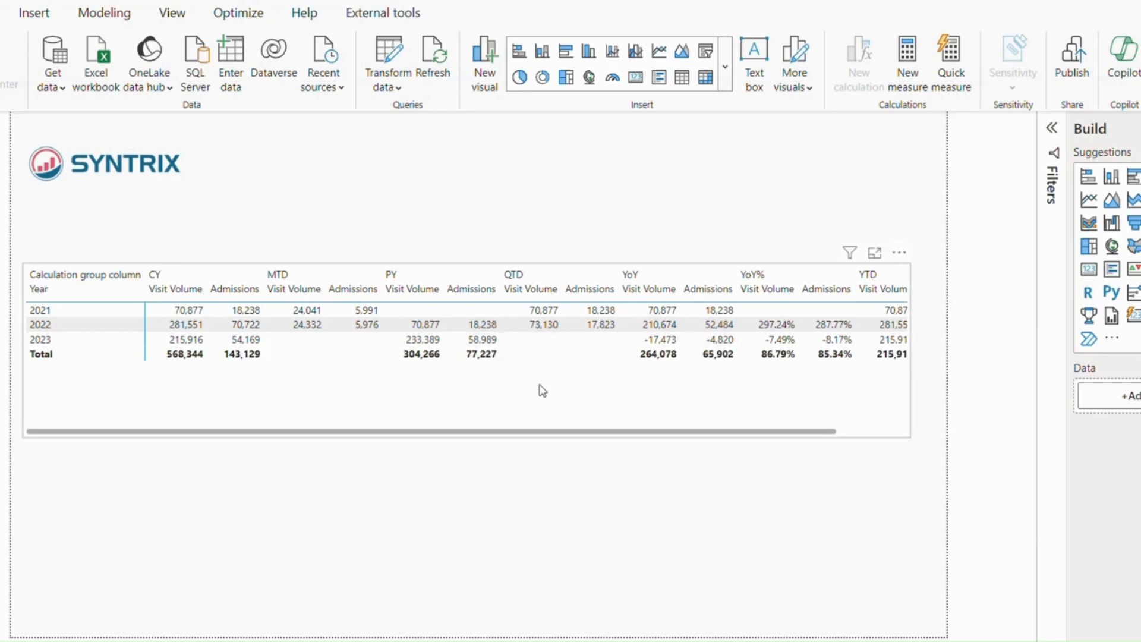
- Resize the matrix to about three quarters of the page's width and make it slightly taller
left_click(814, 357)
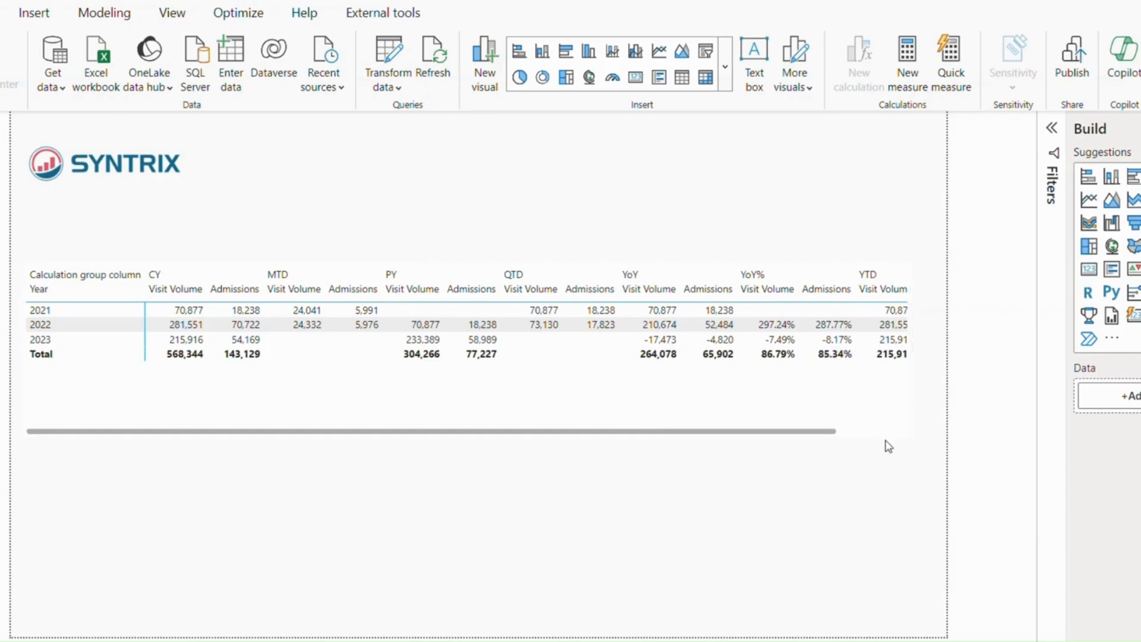
left_click(907, 432)
left_click_drag(909, 438, 931, 463)
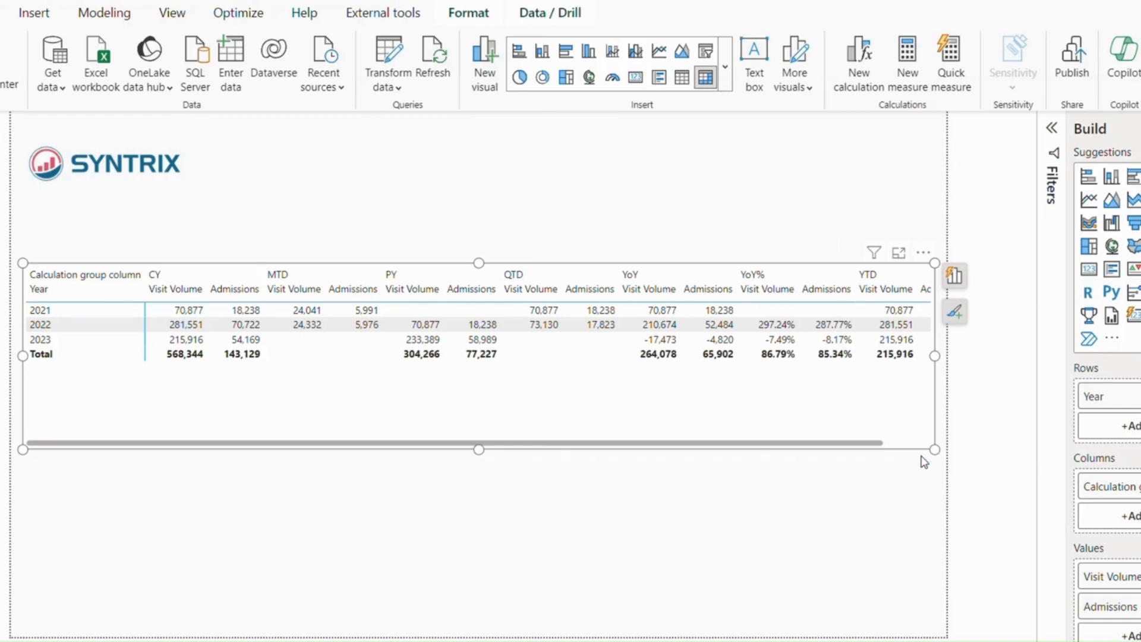
left_click(922, 457)
left_click_drag(934, 449, 737, 461)
- Insert a slicer below the matrix and fill it with the Time Intelligence calculation group column
left_click(805, 208)
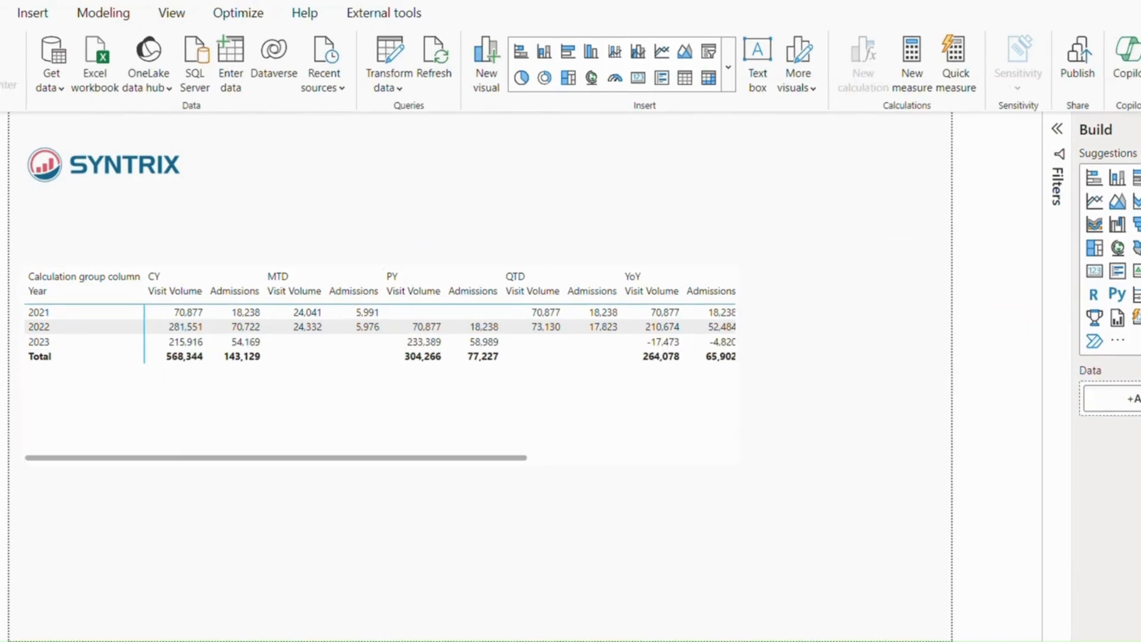
left_click(1139, 271)
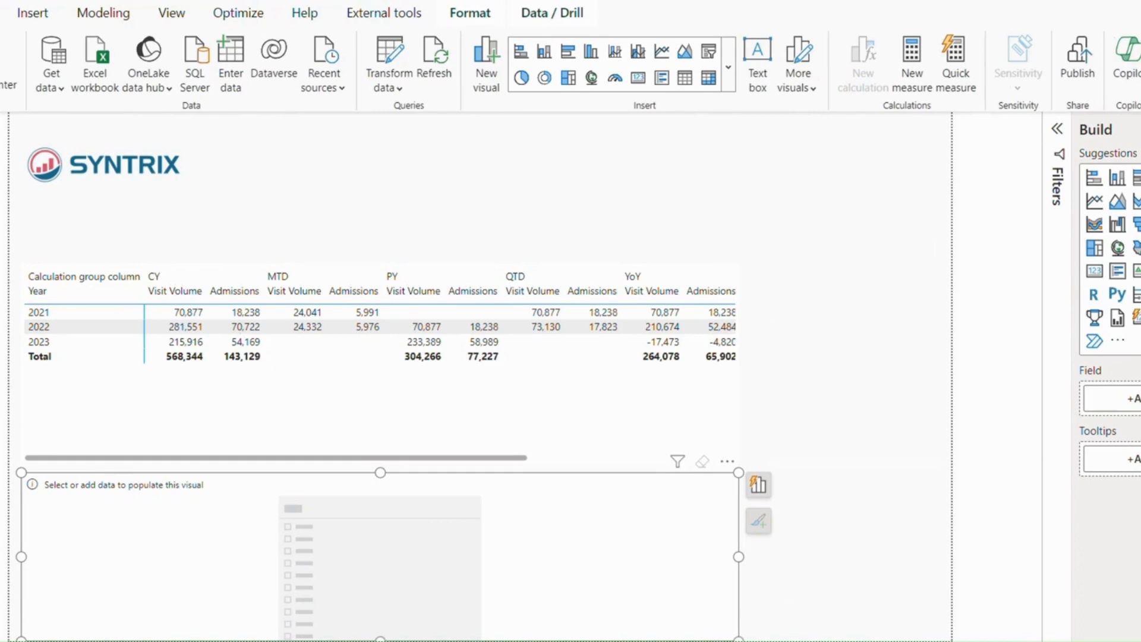
left_click(759, 485)
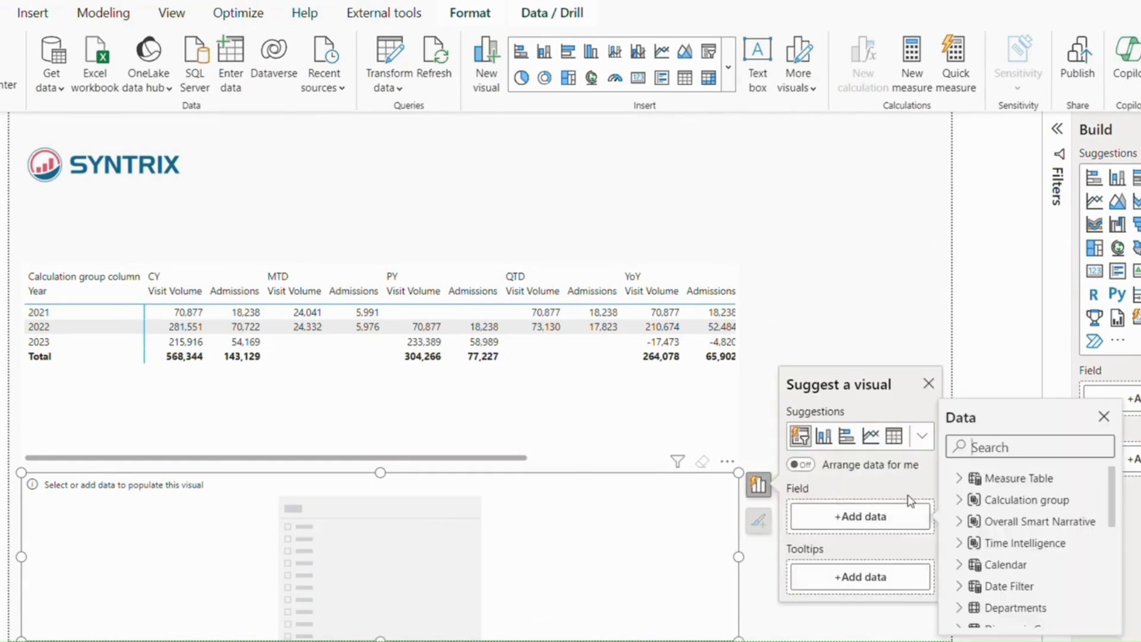
left_click(960, 543)
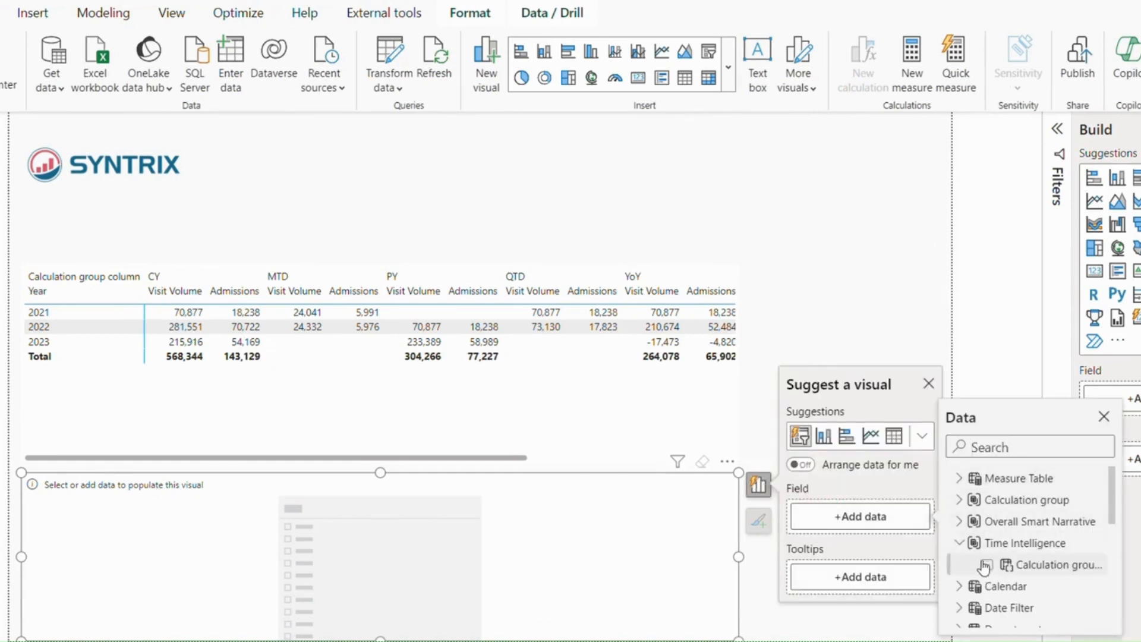
left_click(986, 565)
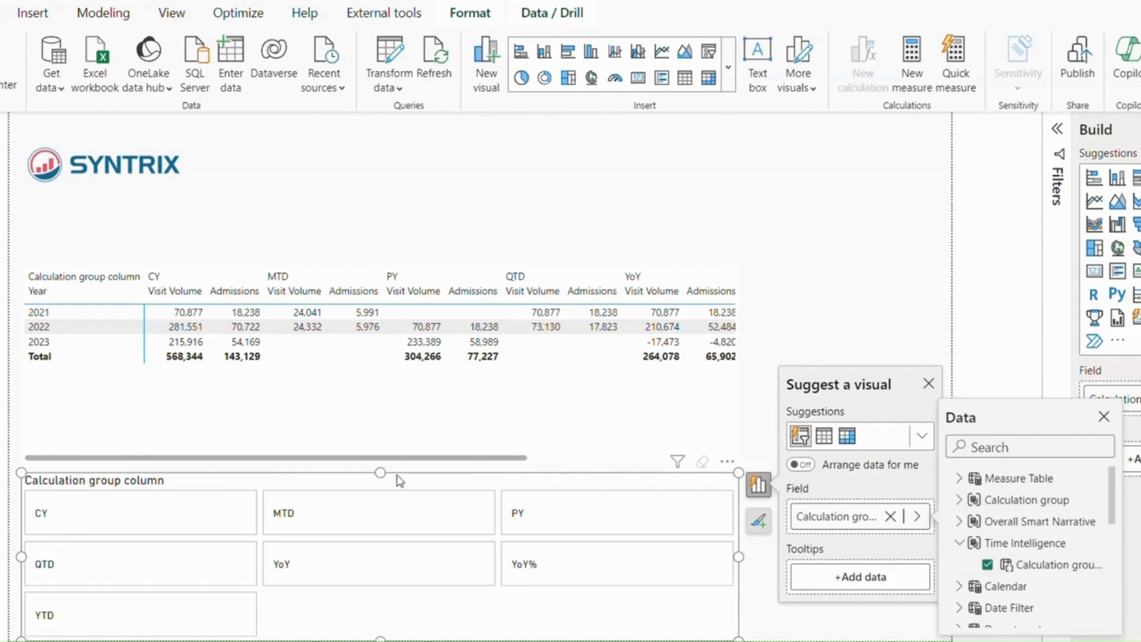
left_click(385, 441)
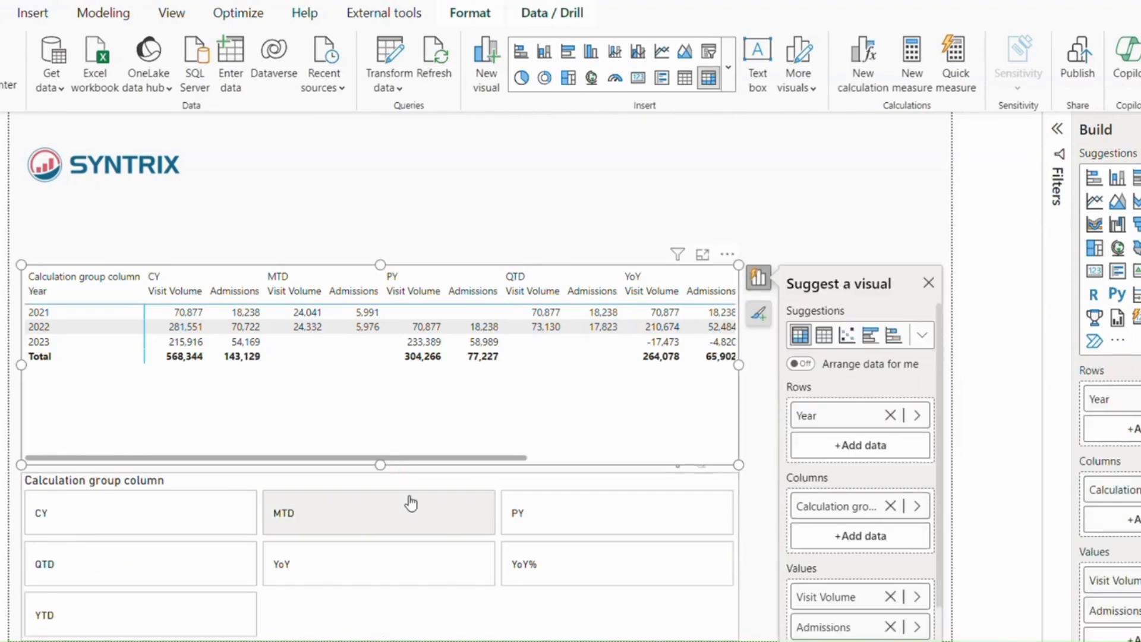
- Filter the matrix with the slicer by PY, CY, QTD and MTD in turn
left_click(603, 524)
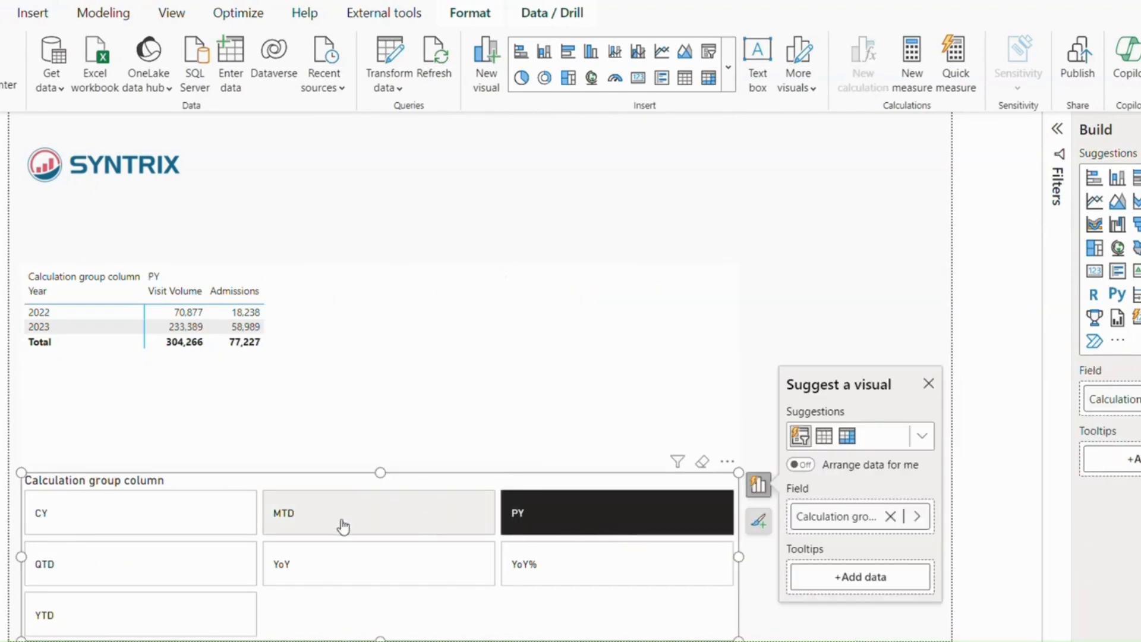
left_click(145, 523)
left_click(149, 570)
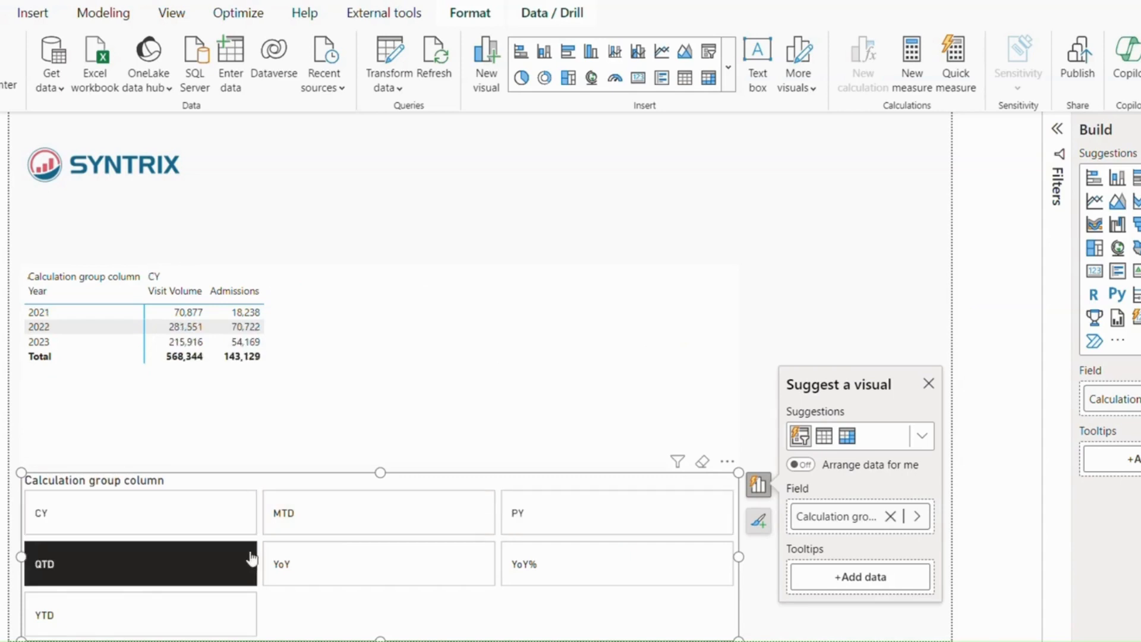
left_click(360, 522)
left_click(815, 326)
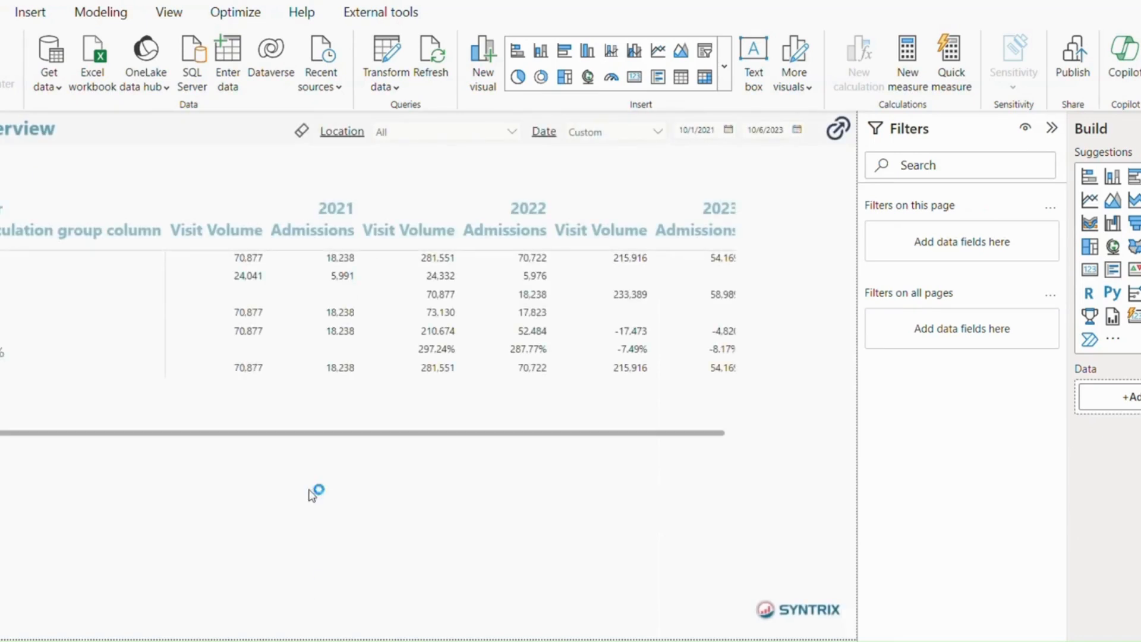
- Widen the overview page's matrix so the 2023 Admissions column fits completely
left_click(737, 315)
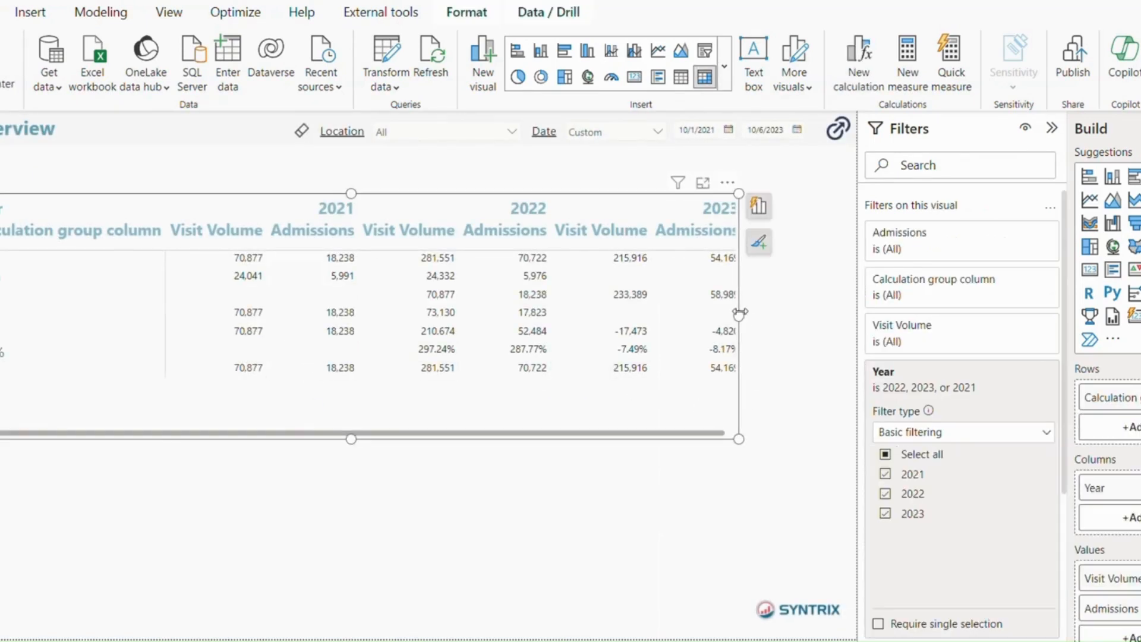
left_click_drag(739, 316, 821, 316)
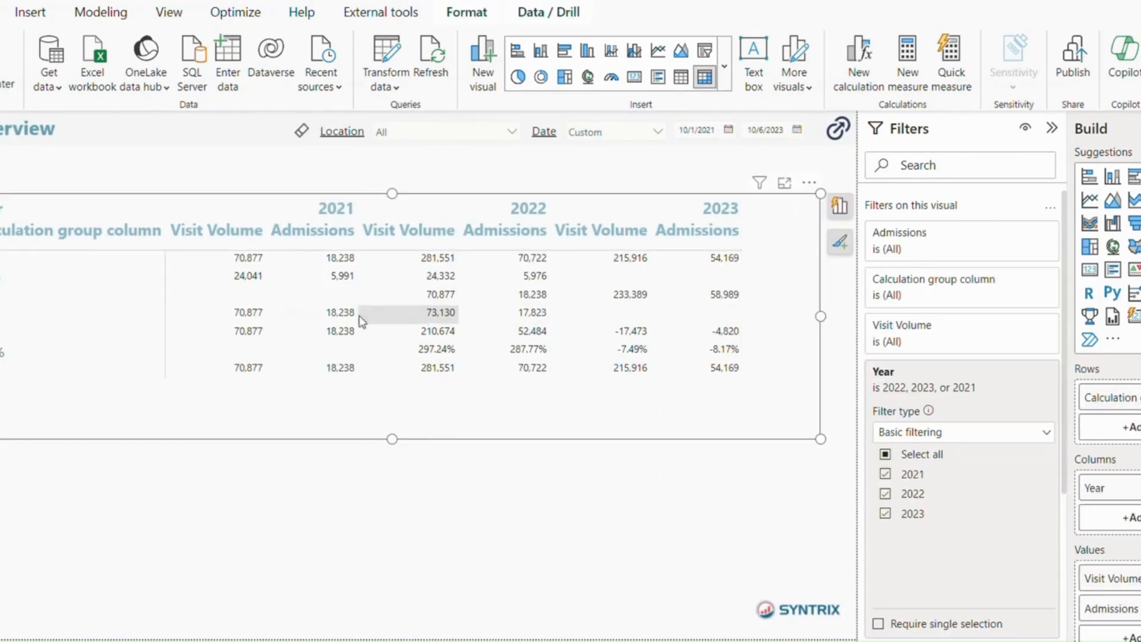
left_click(716, 173)
- Examine the Date slicer's period options and the start date calendar on the overview page
left_click(653, 132)
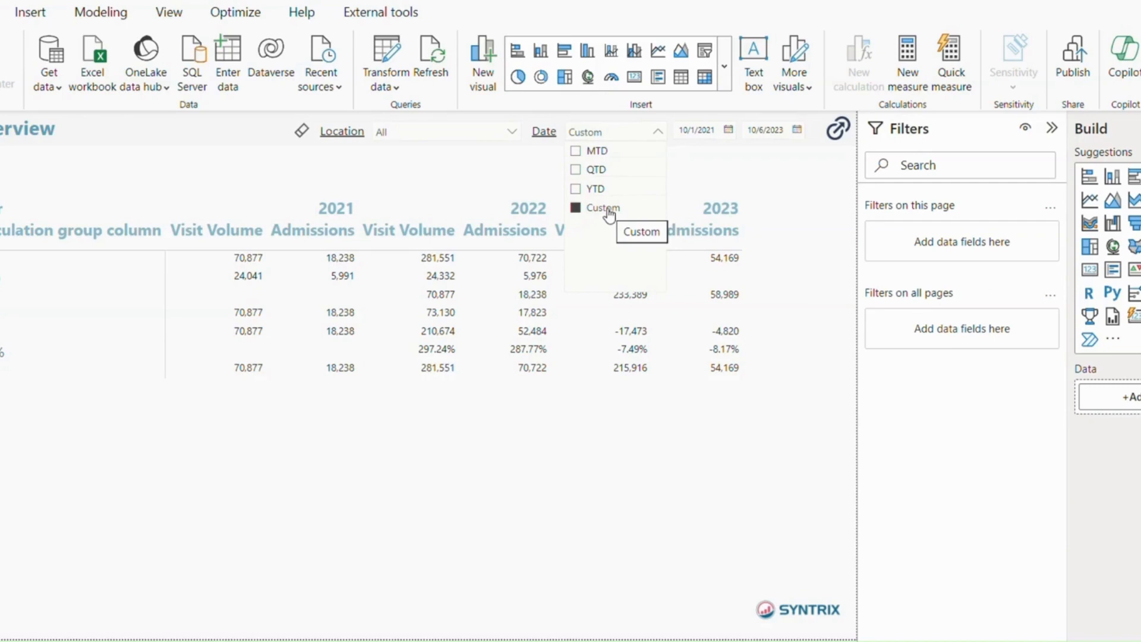
left_click(725, 130)
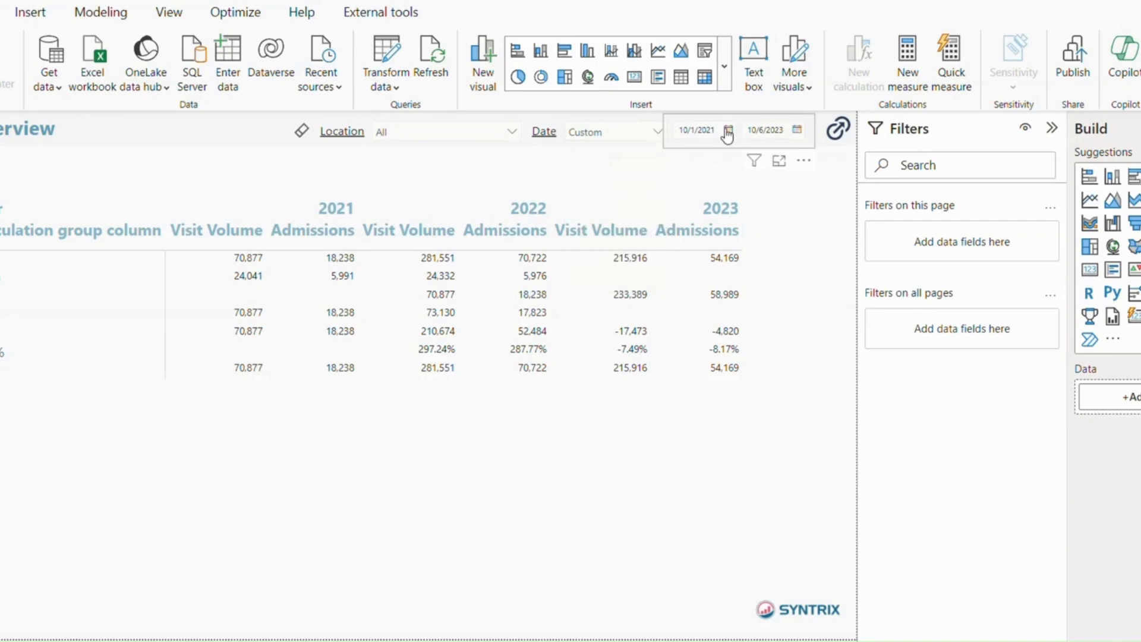
left_click(727, 129)
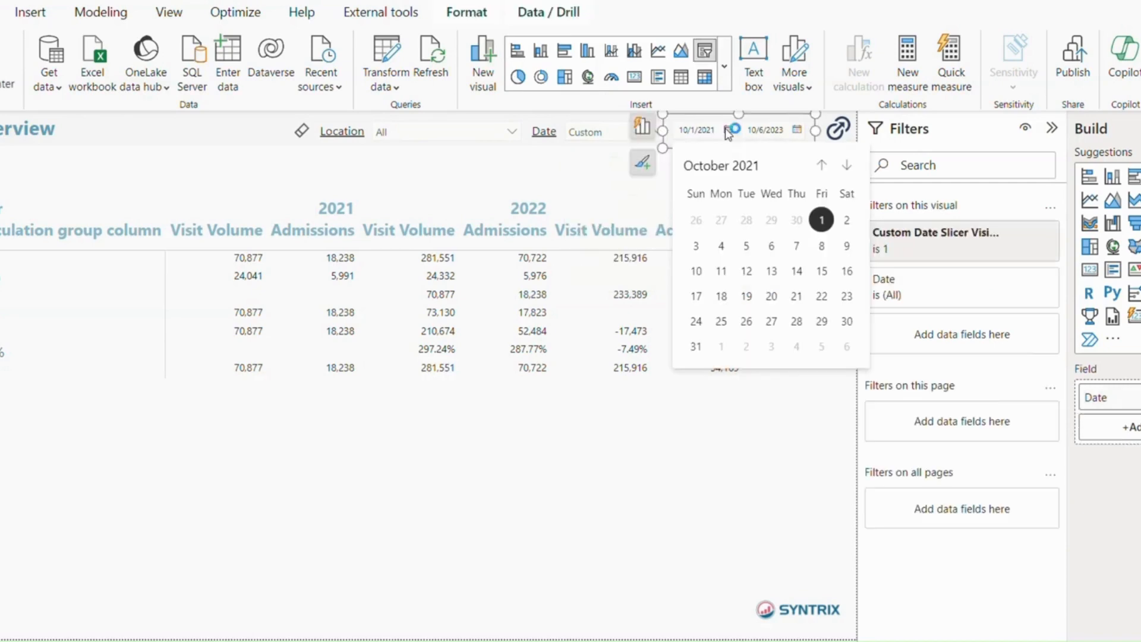
left_click(572, 174)
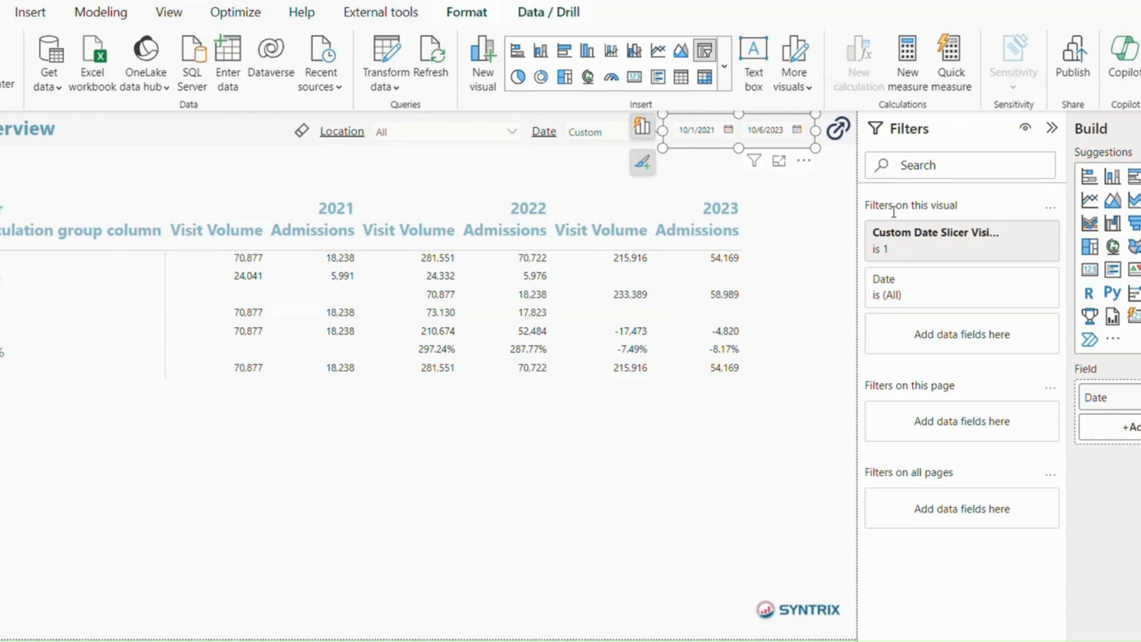
left_click(839, 194)
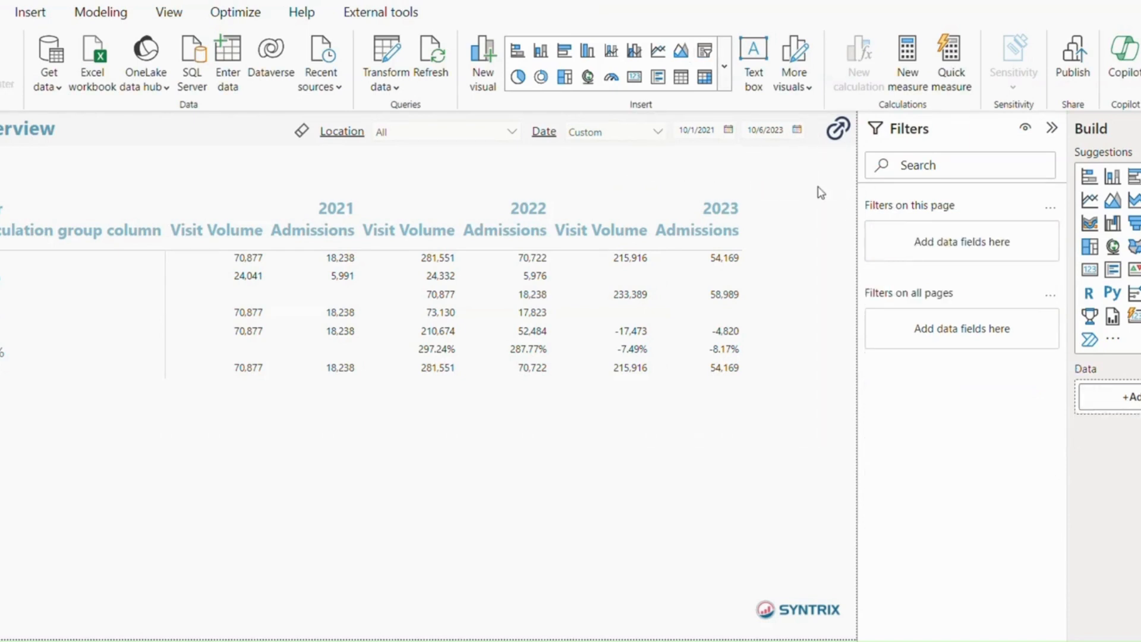